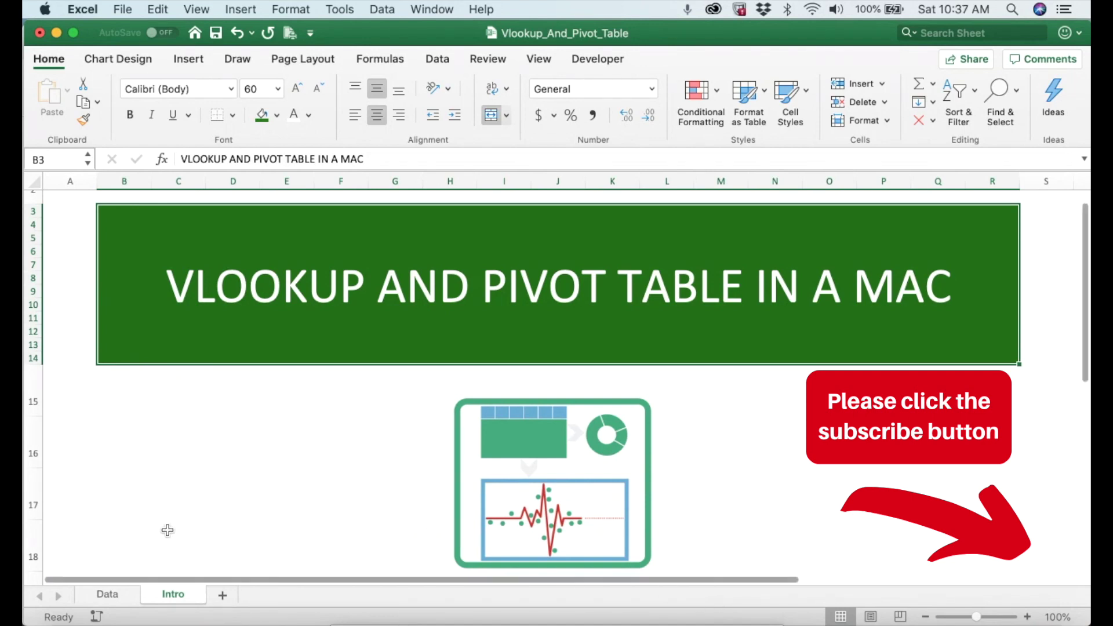
Switch to the Data sheet and look over the Claim and Fulfillment tables
click(117, 595)
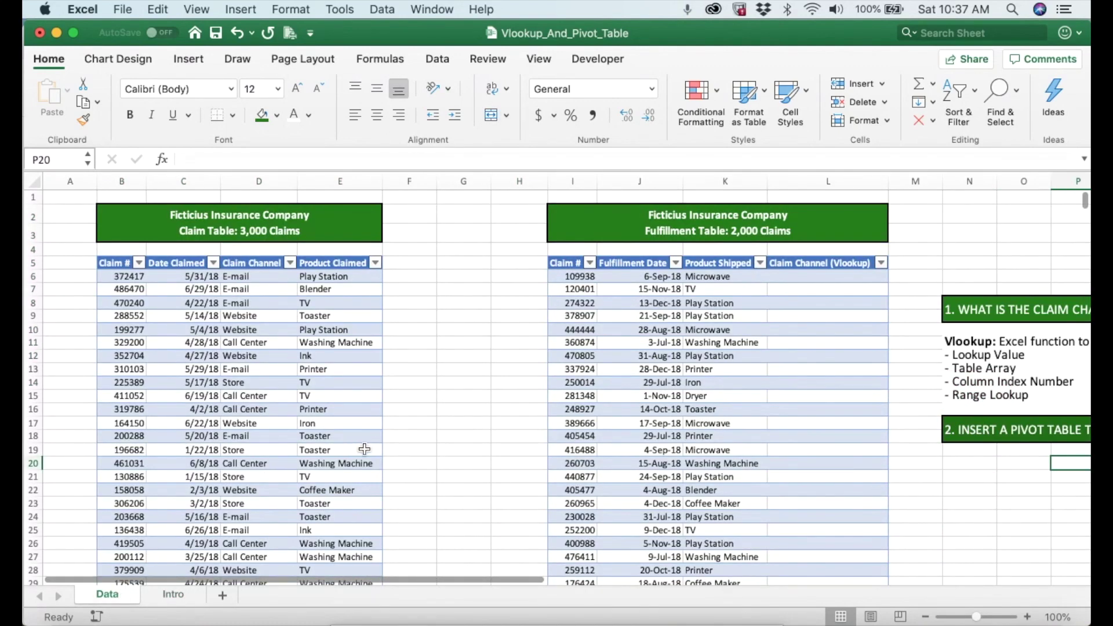
scroll(484, 420, down, 1)
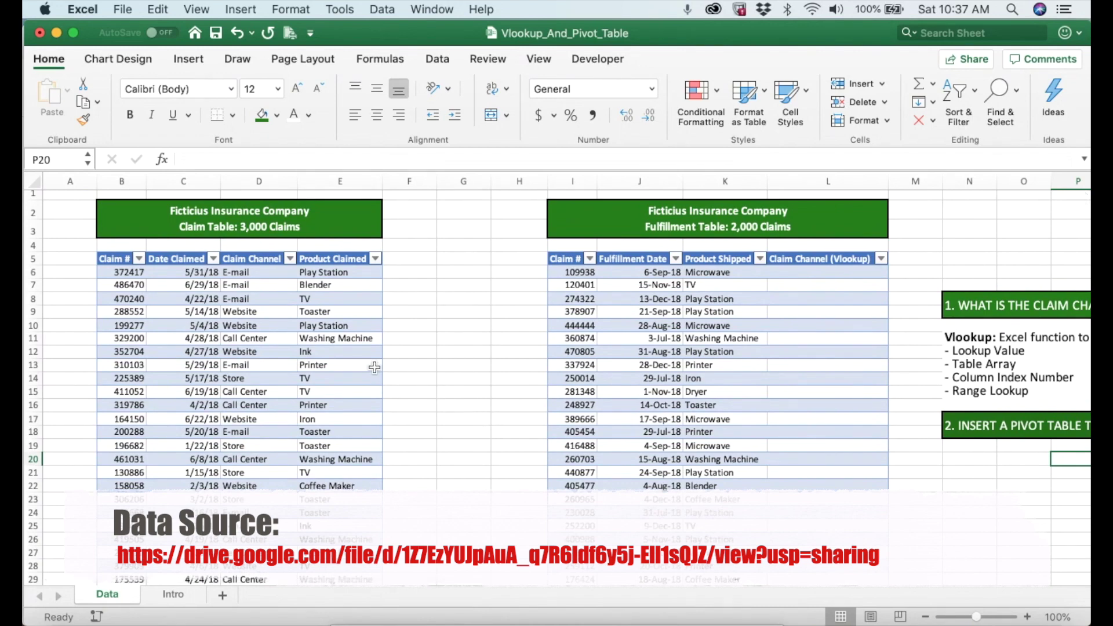
click(223, 317)
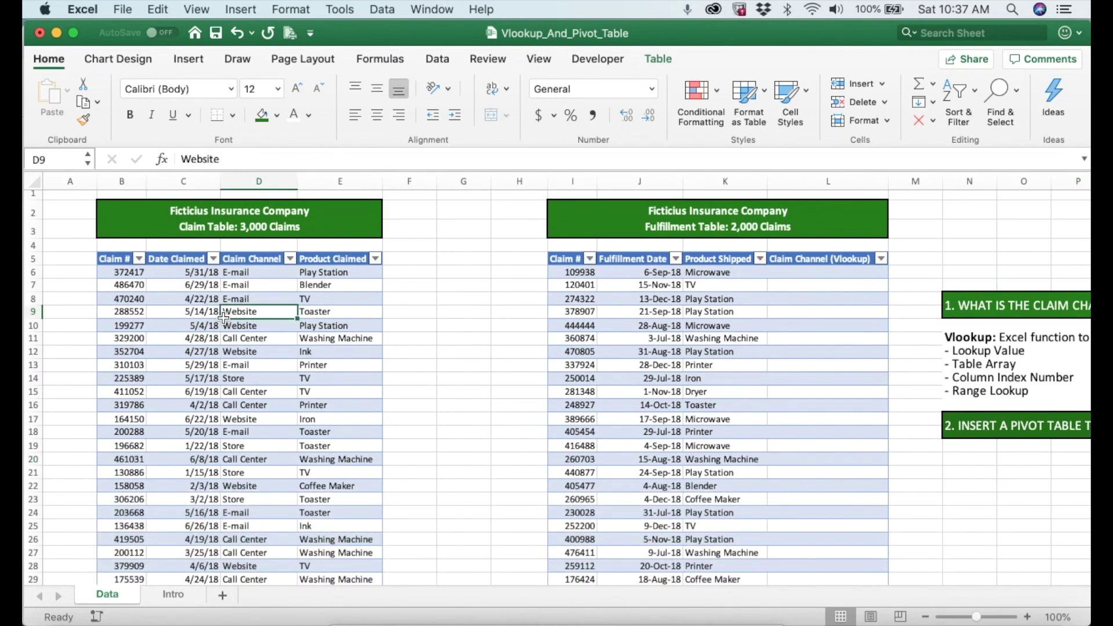
click(752, 287)
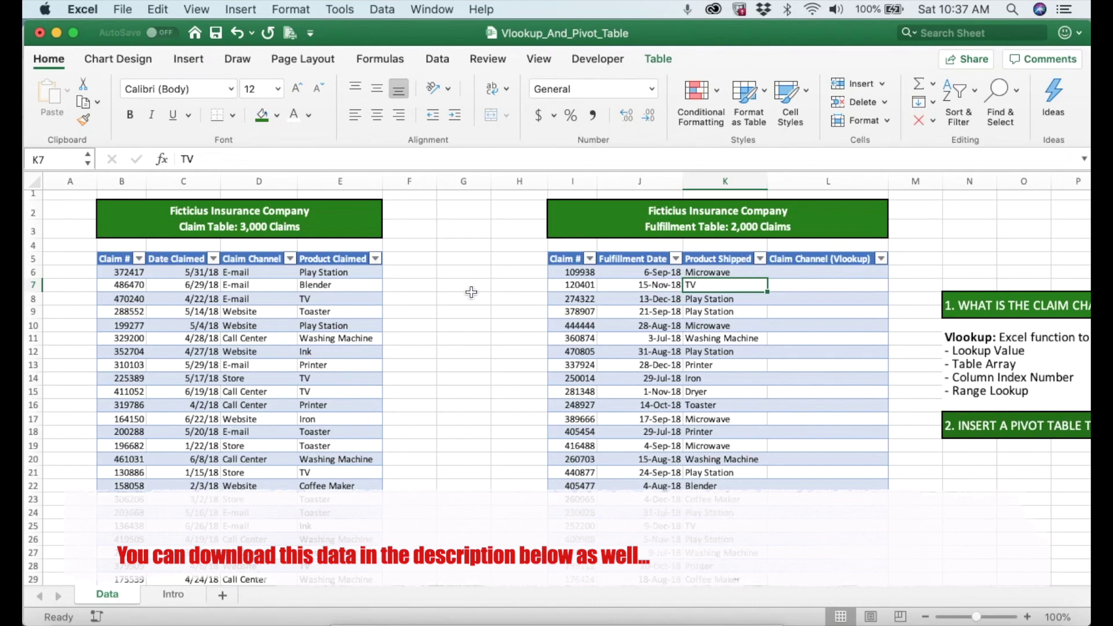
Select L6, the first Claim Channel (Vlookup) cell, and scroll right to the task notes
click(823, 273)
scroll(826, 329, right, 5)
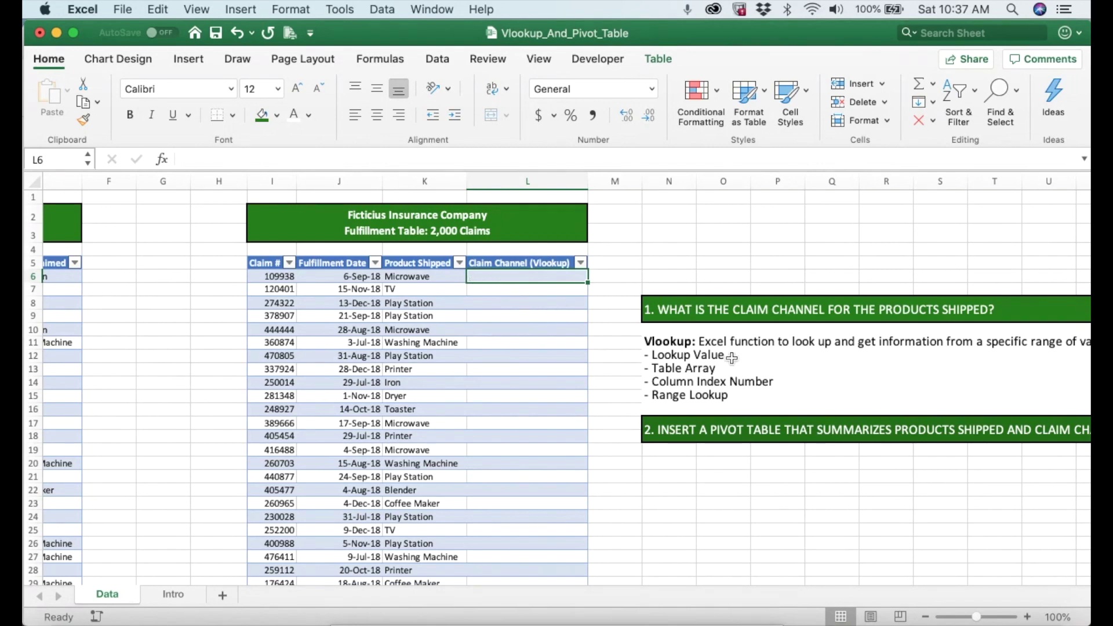
scroll(821, 365, right, 4)
scroll(822, 365, down, 2)
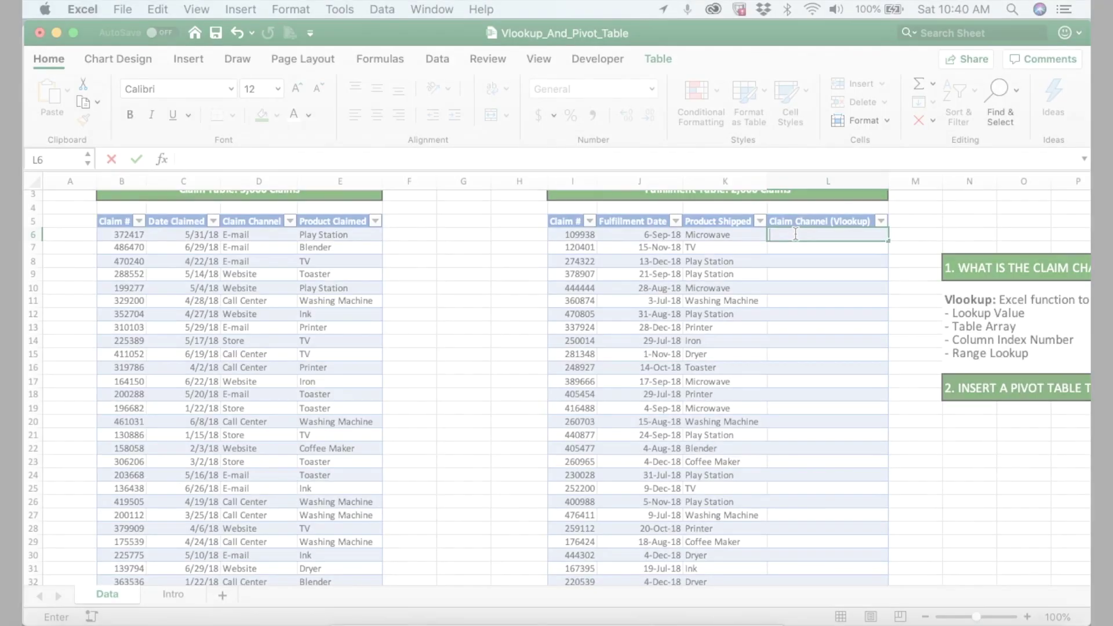
In L6, begin a =VLOOKUP formula with the row's Claim # (I6) as the lookup value
text(=vloo)
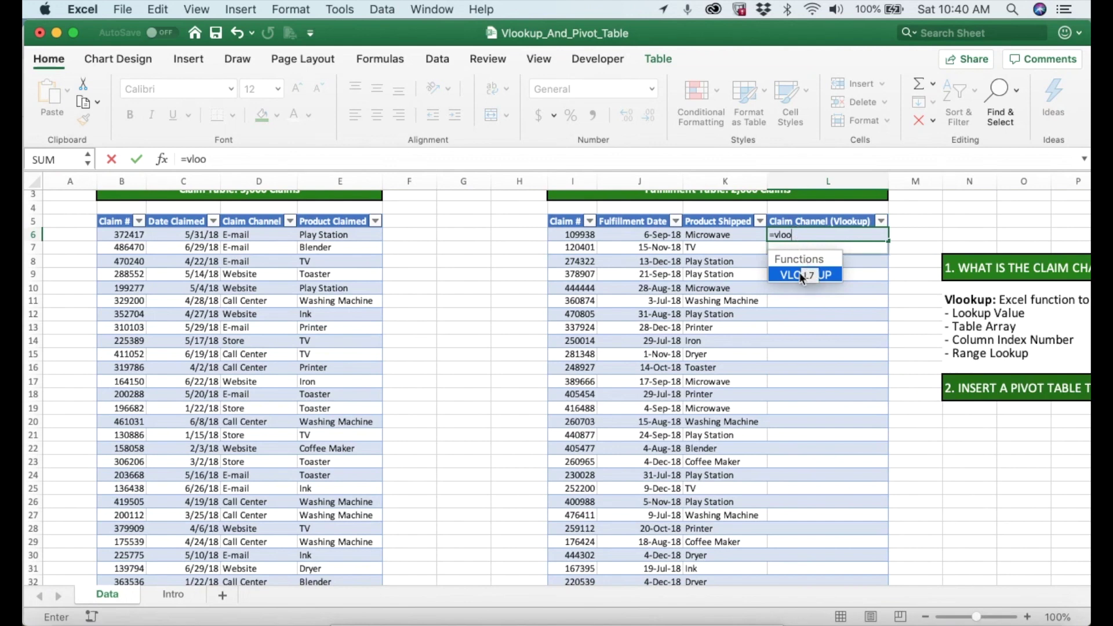
double_click(798, 272)
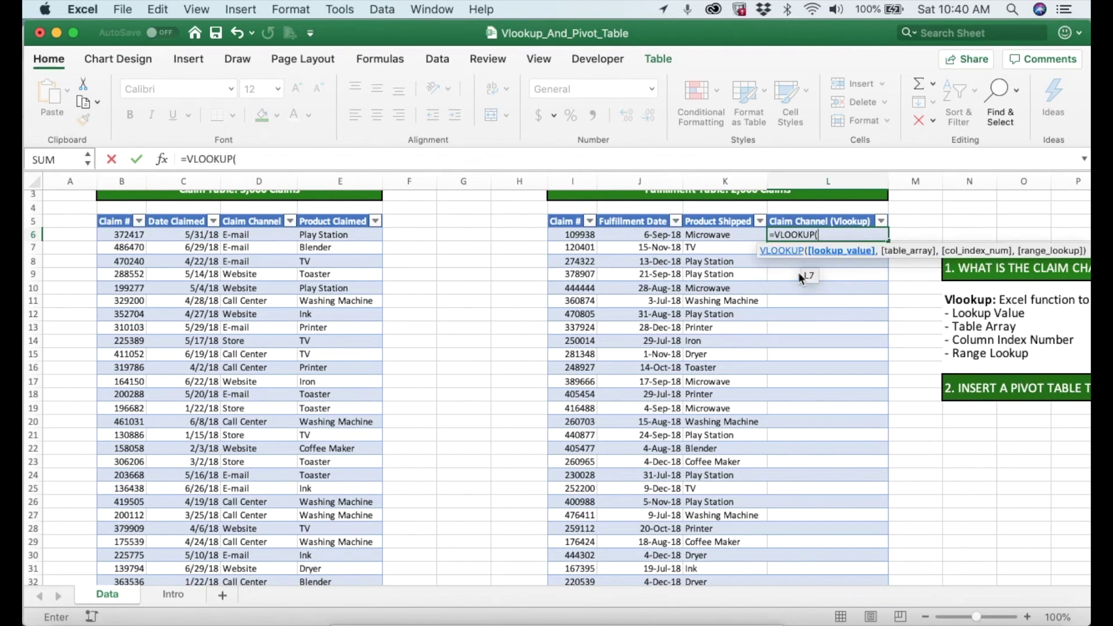
scroll(792, 319, right, 1)
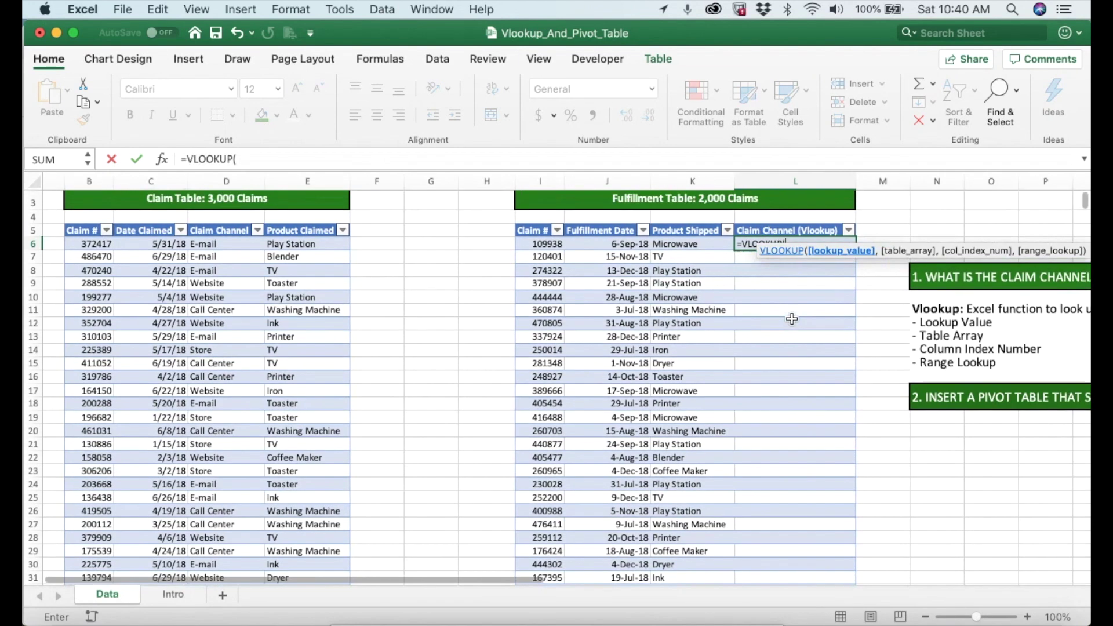
scroll(792, 319, up, 2)
scroll(753, 295, down, 4)
scroll(753, 296, right, 2)
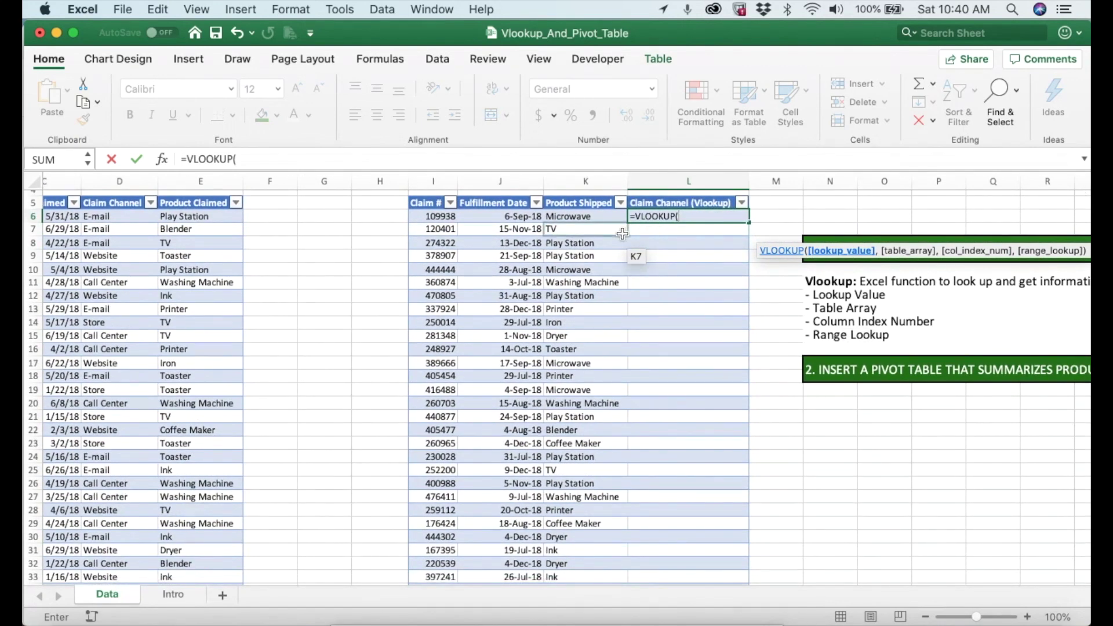
click(442, 218)
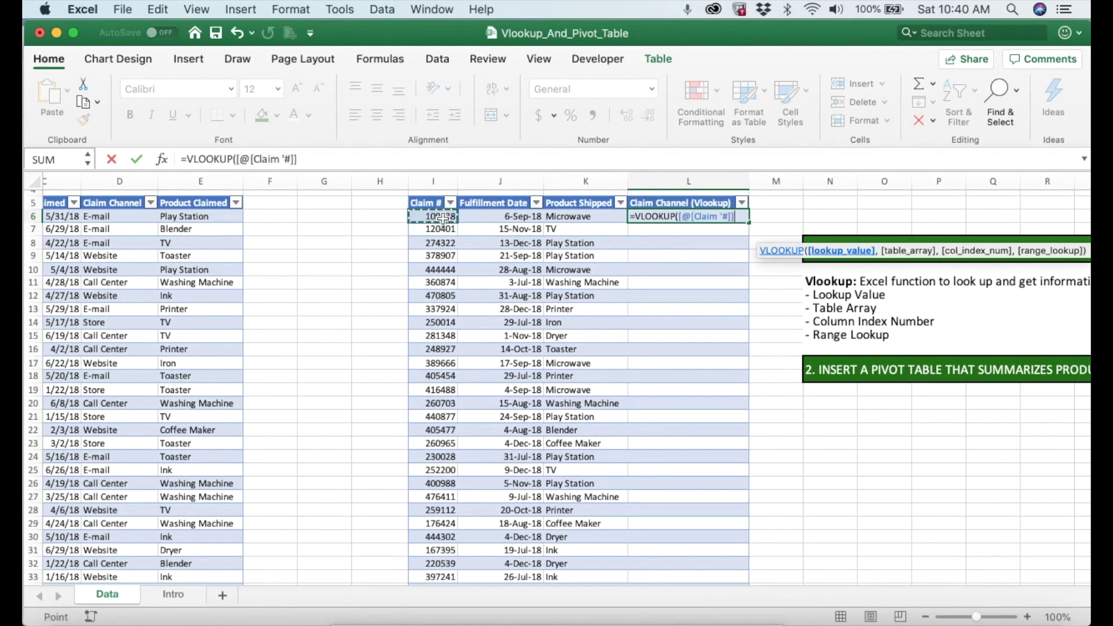
text(,)
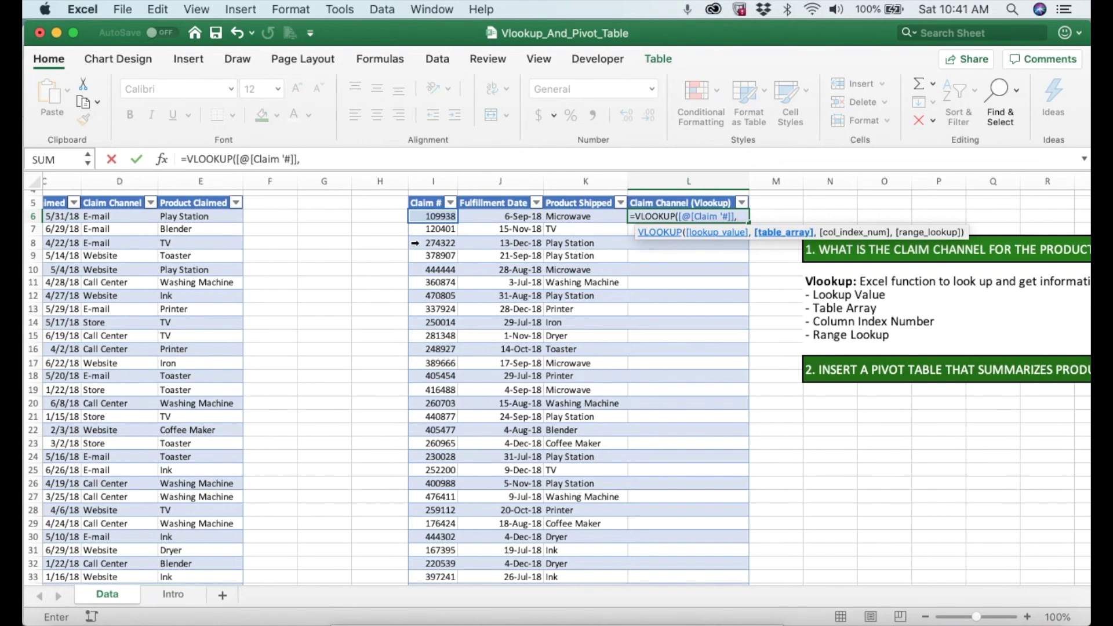
scroll(415, 243, left, 3)
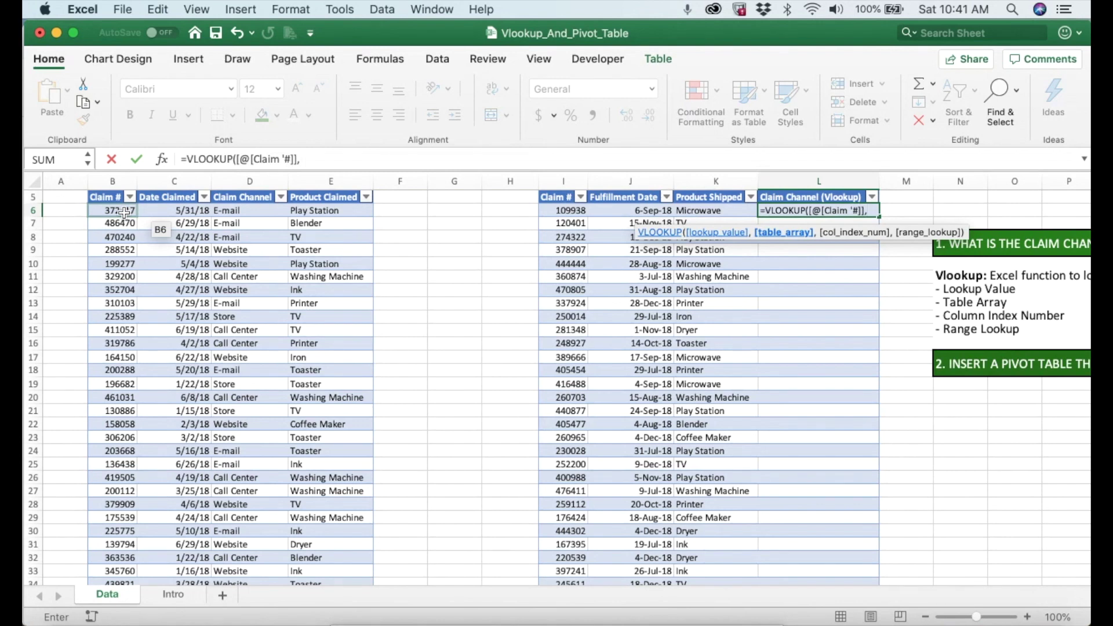
Add Table1's Claim # through Claim Channel columns as the VLOOKUP table array
click(124, 213)
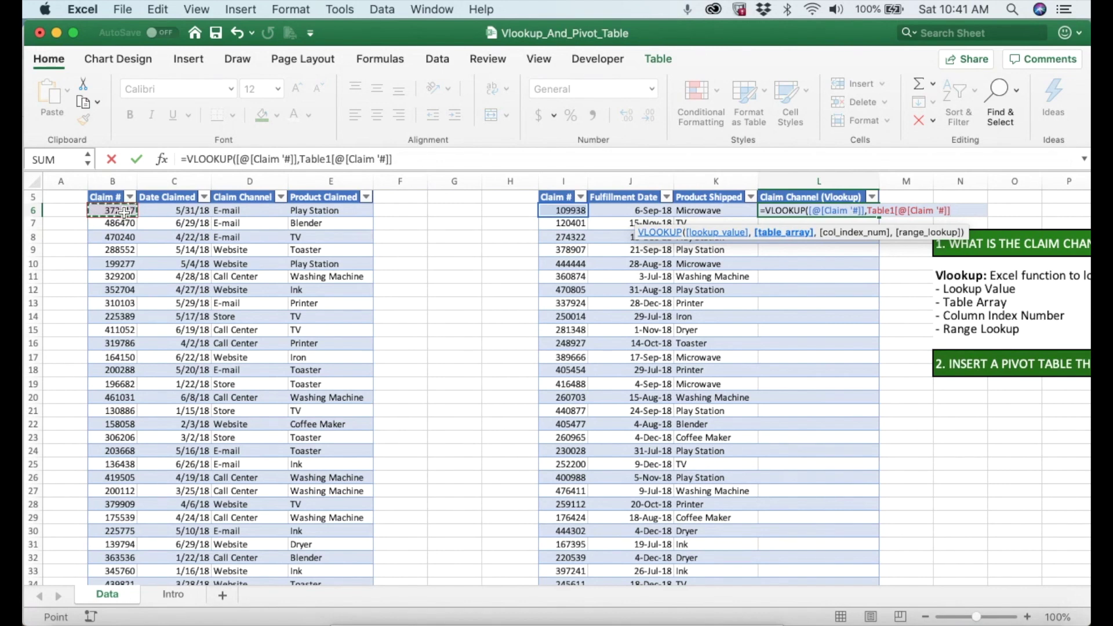
key(shift+Right)
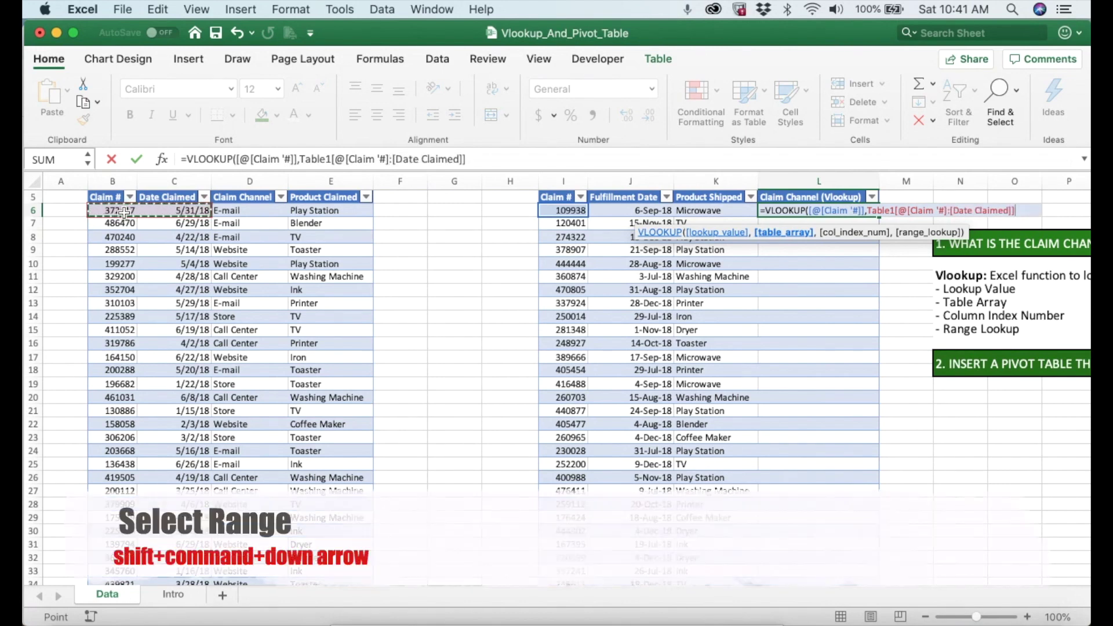
key(shift+Right)
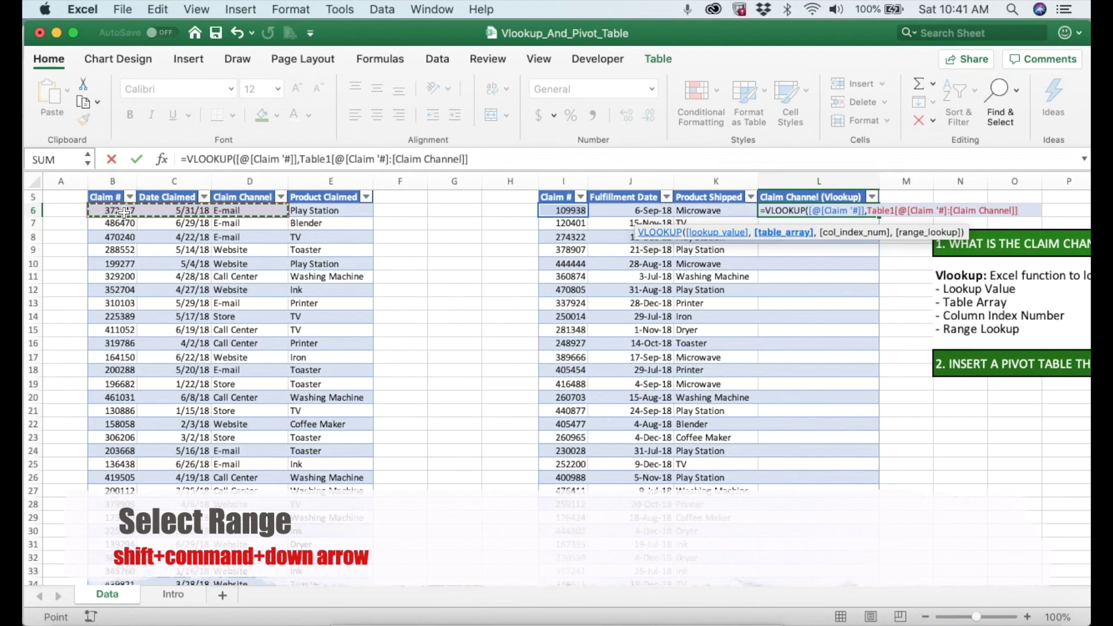
key(shift+super+Down)
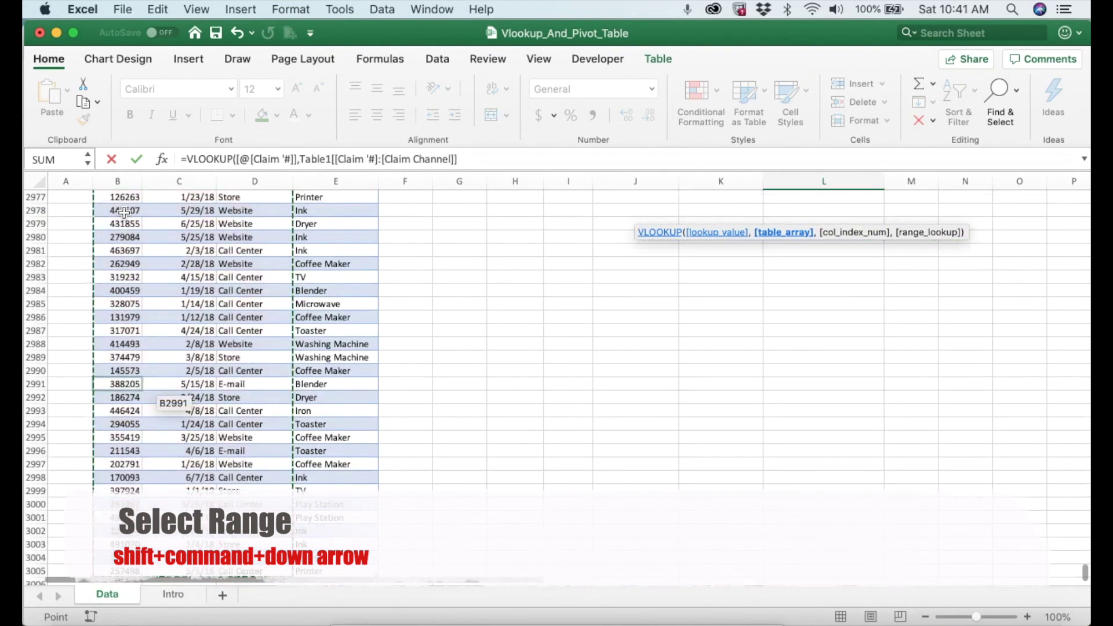
text(,)
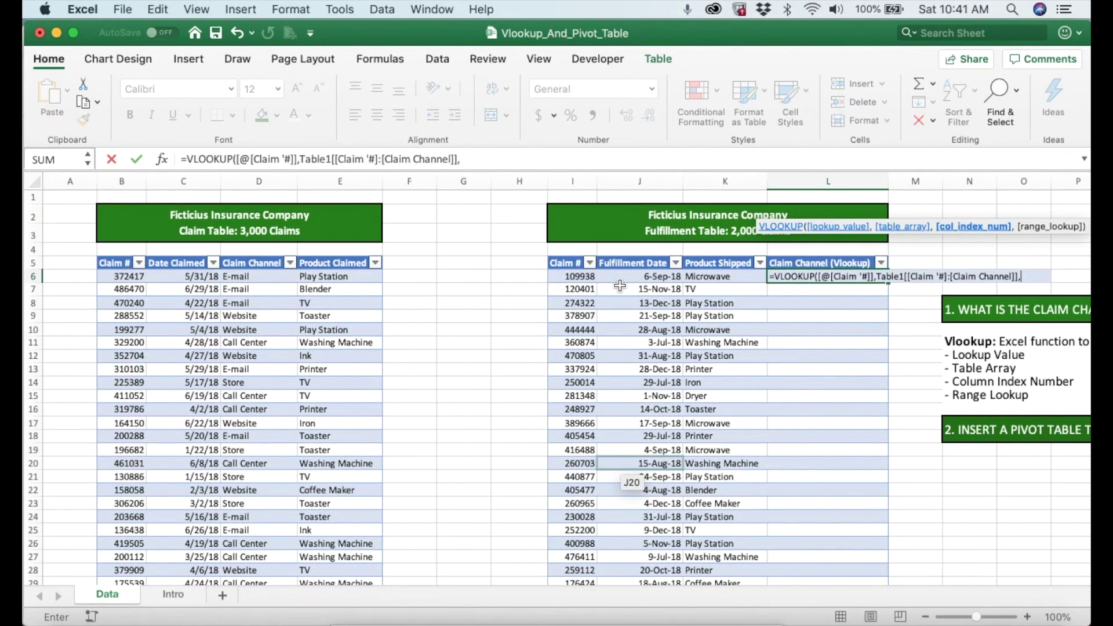
key(BackSpace)
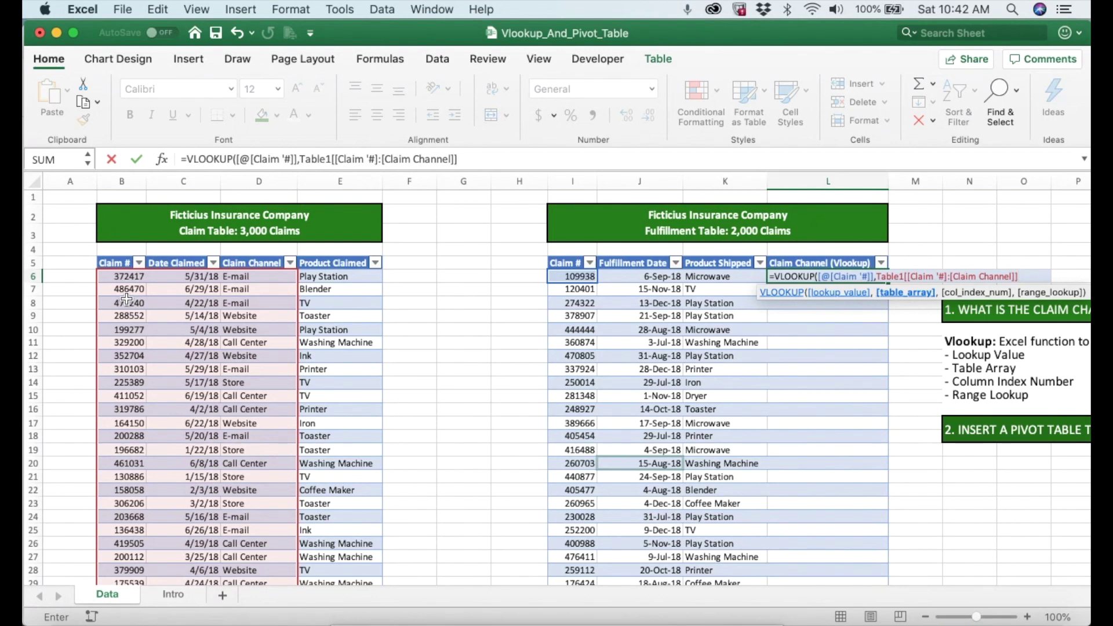
Finish the VLOOKUP with column index 3 and FALSE for exact match, and commit it
text(,)
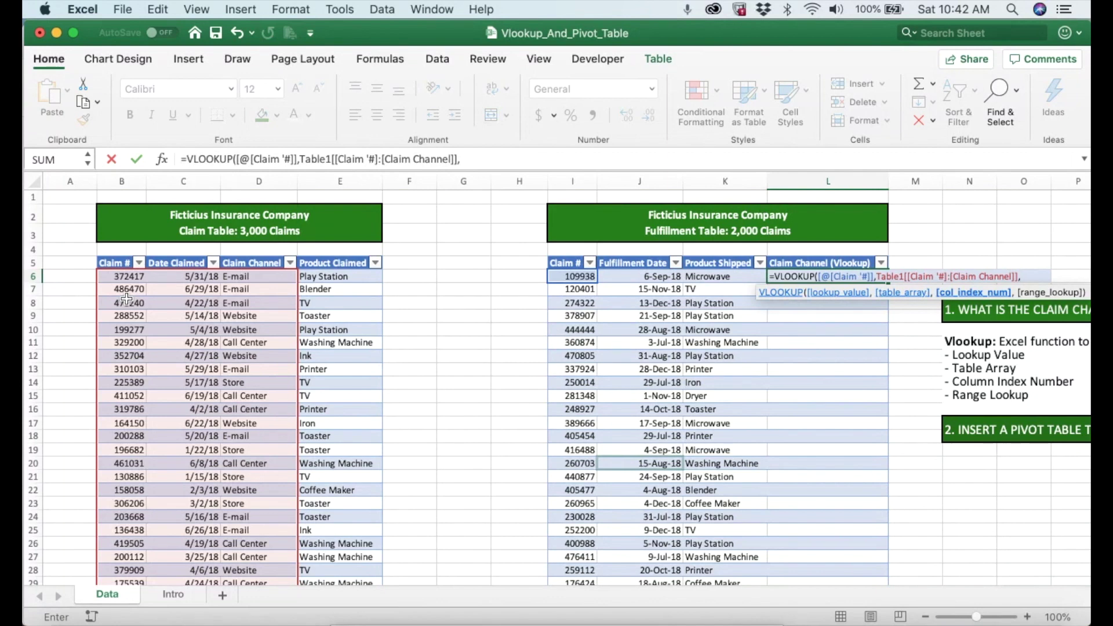
text(3,)
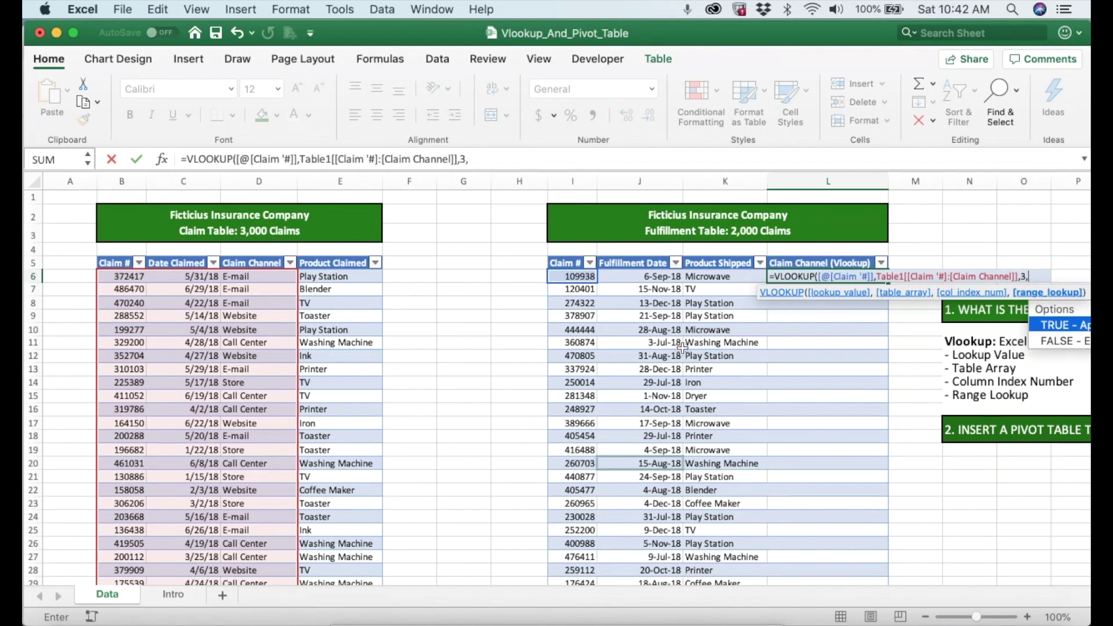
scroll(682, 349, right, 3)
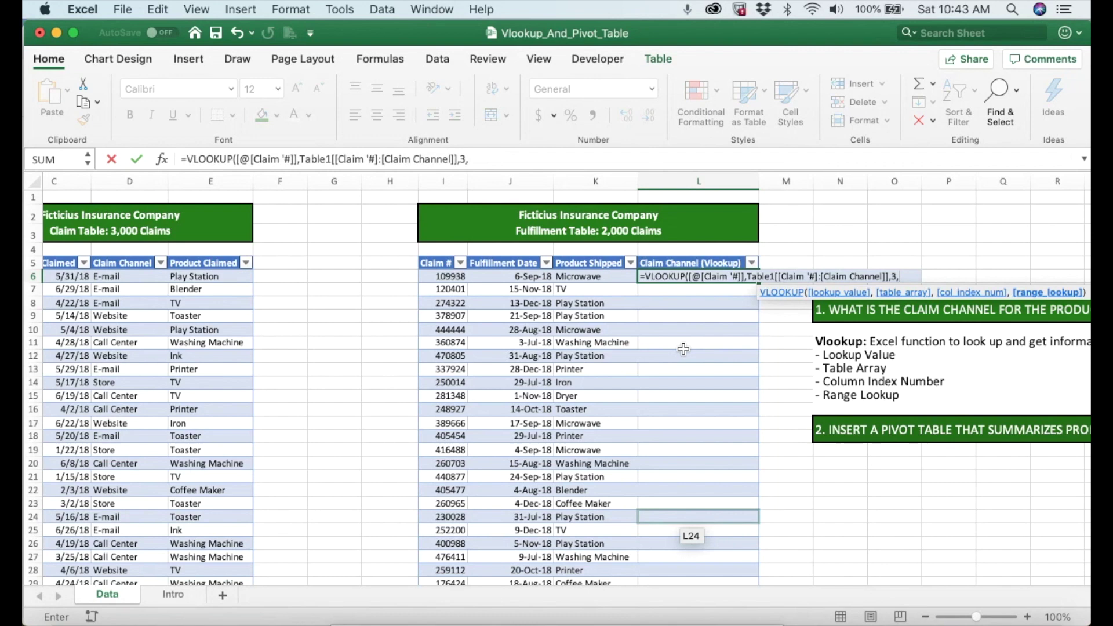
click(470, 160)
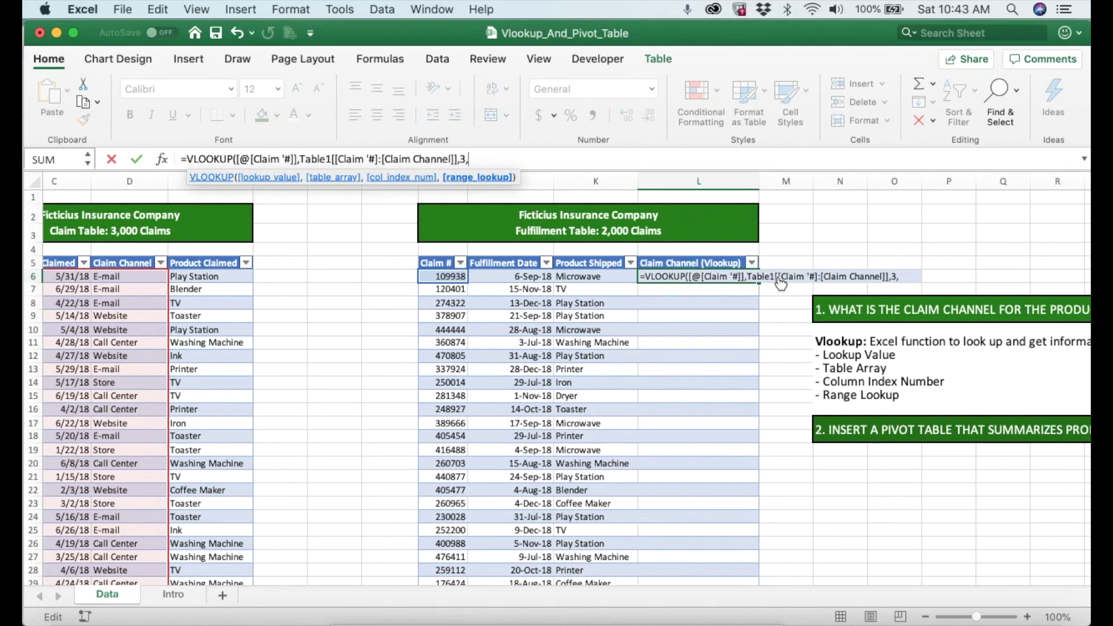
text(fa)
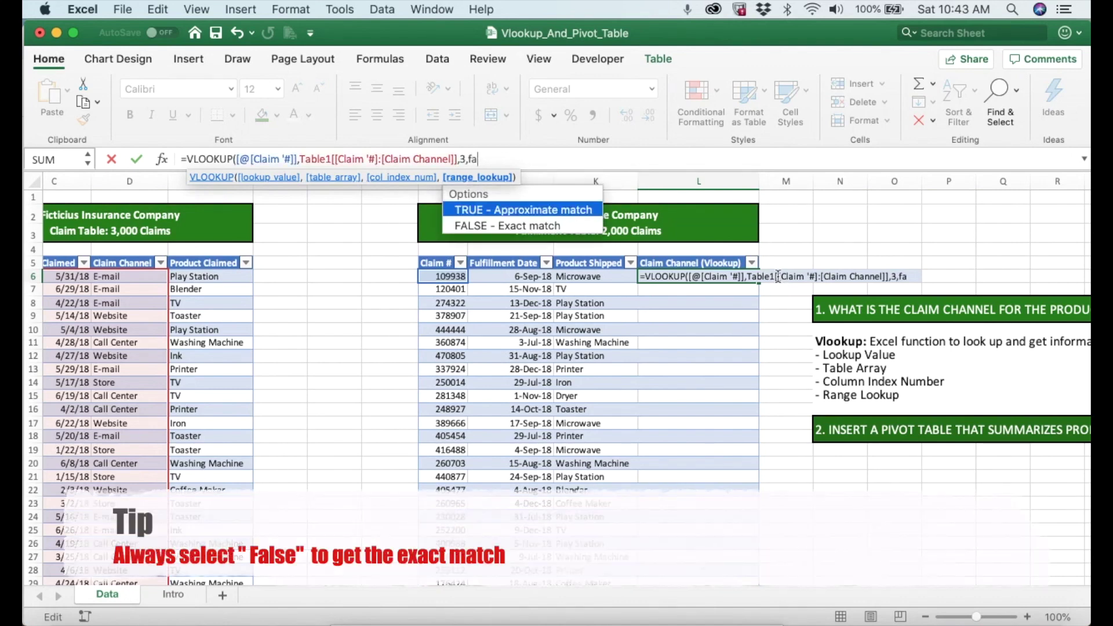
double_click(528, 226)
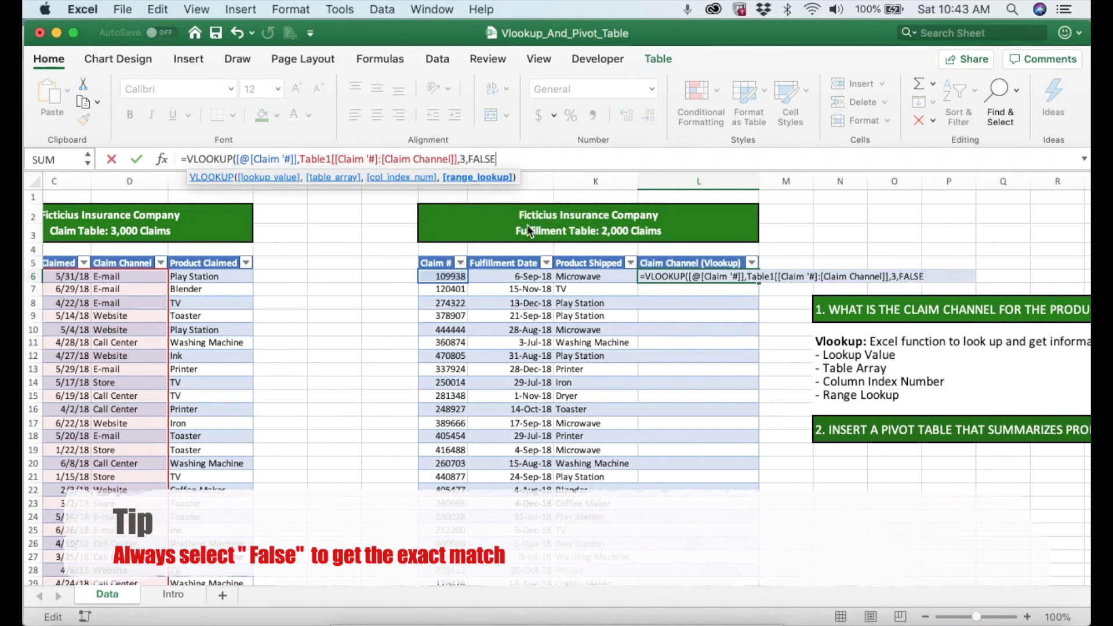
text())
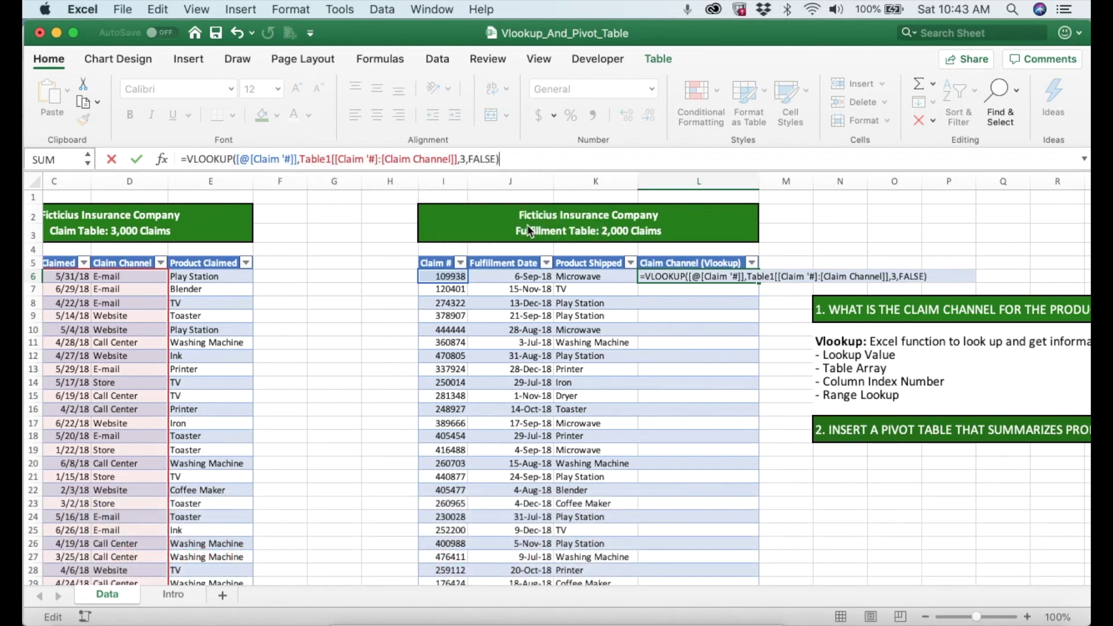
key(Return)
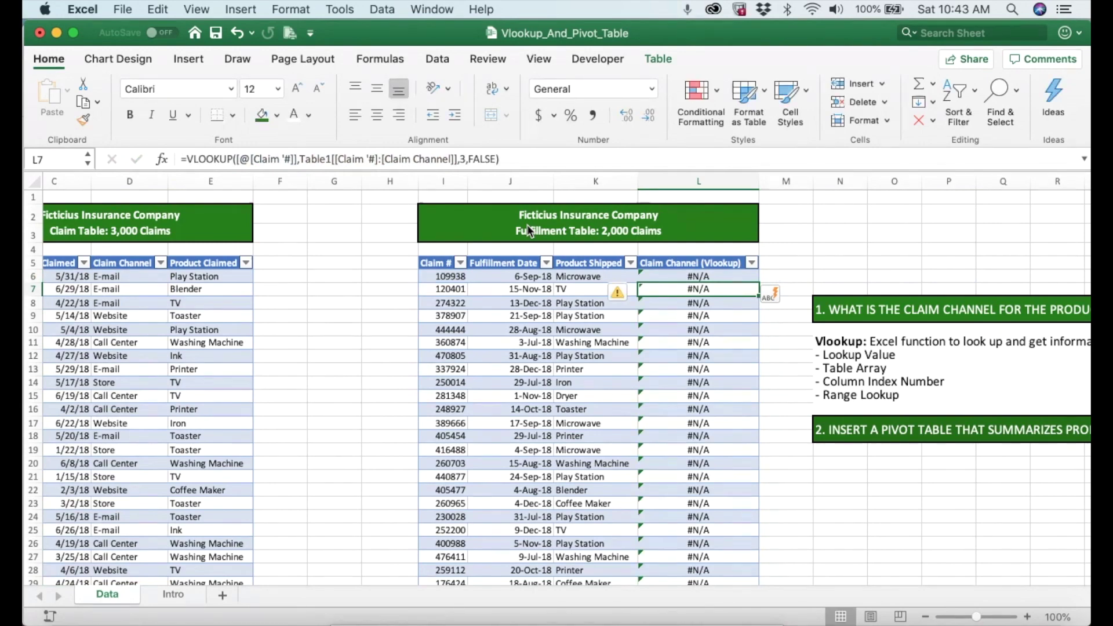
scroll(439, 411, down, 15)
scroll(439, 411, right, 3)
scroll(441, 412, down, 20)
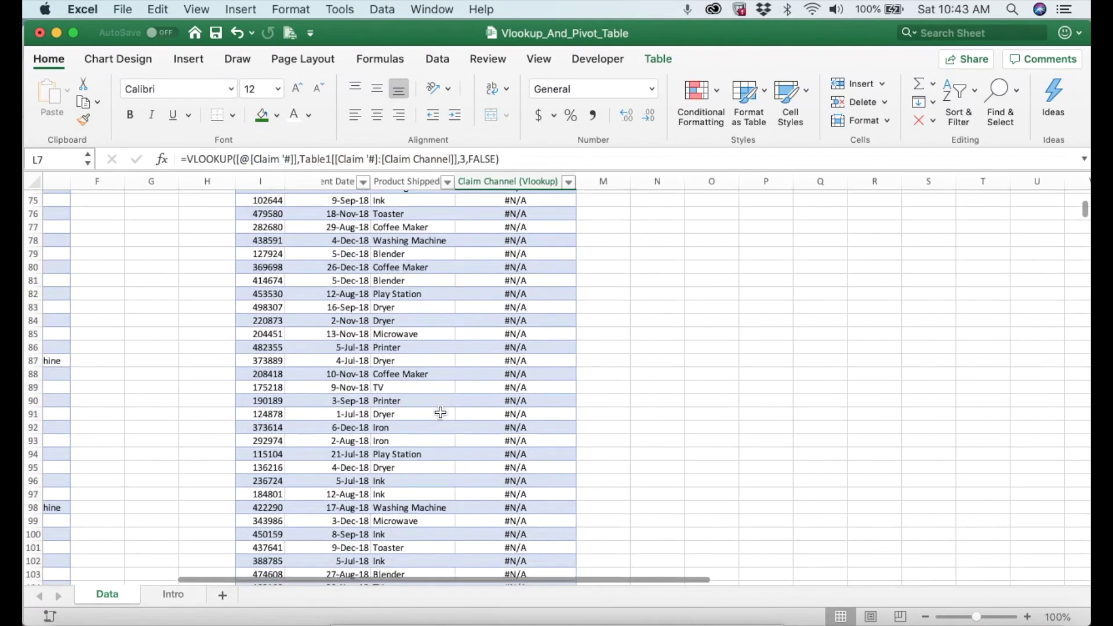
scroll(441, 412, up, 20)
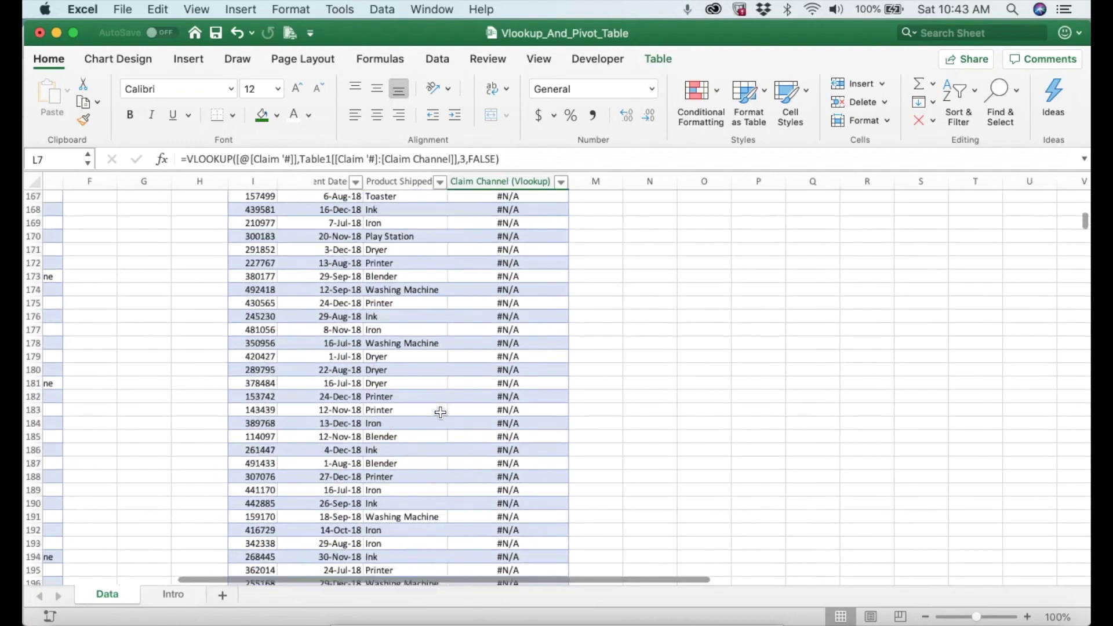
scroll(441, 412, left, 1)
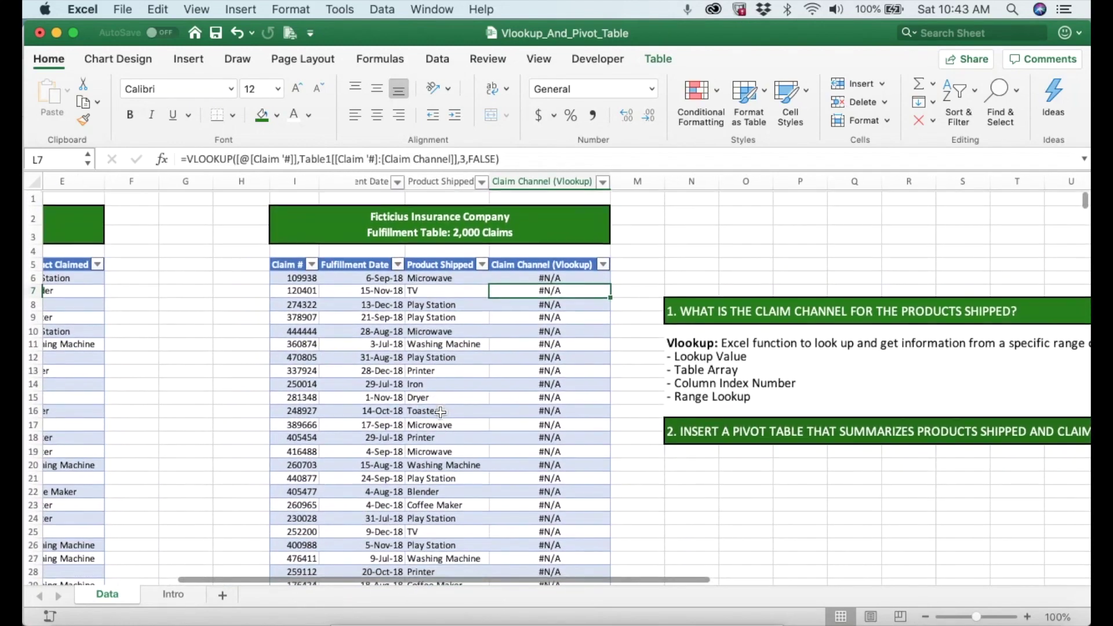
scroll(516, 371, left, 5)
click(779, 426)
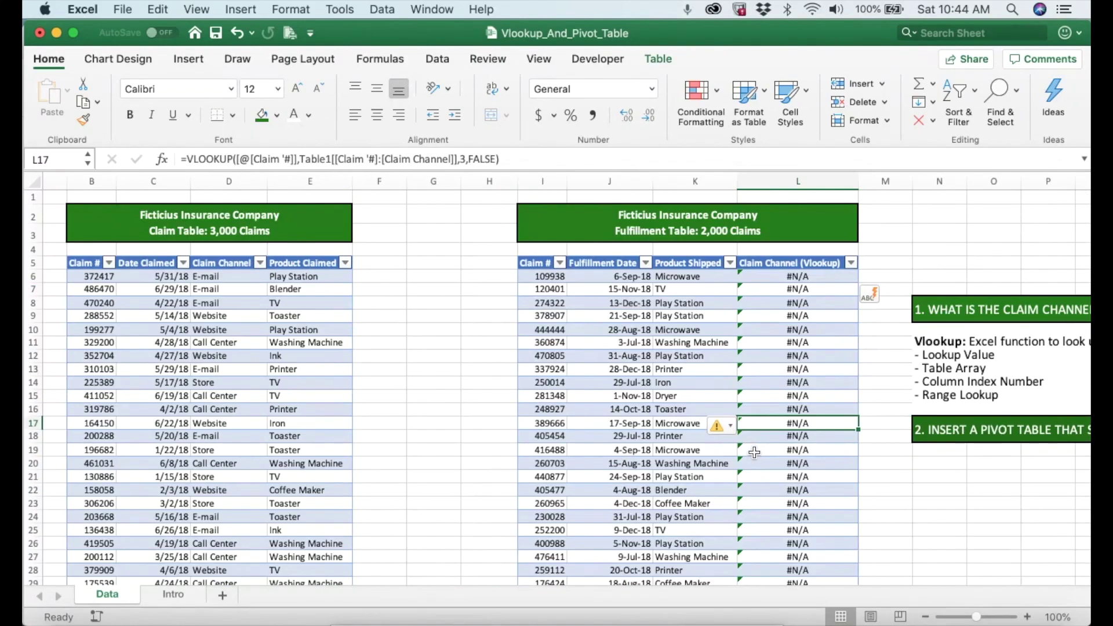
click(800, 395)
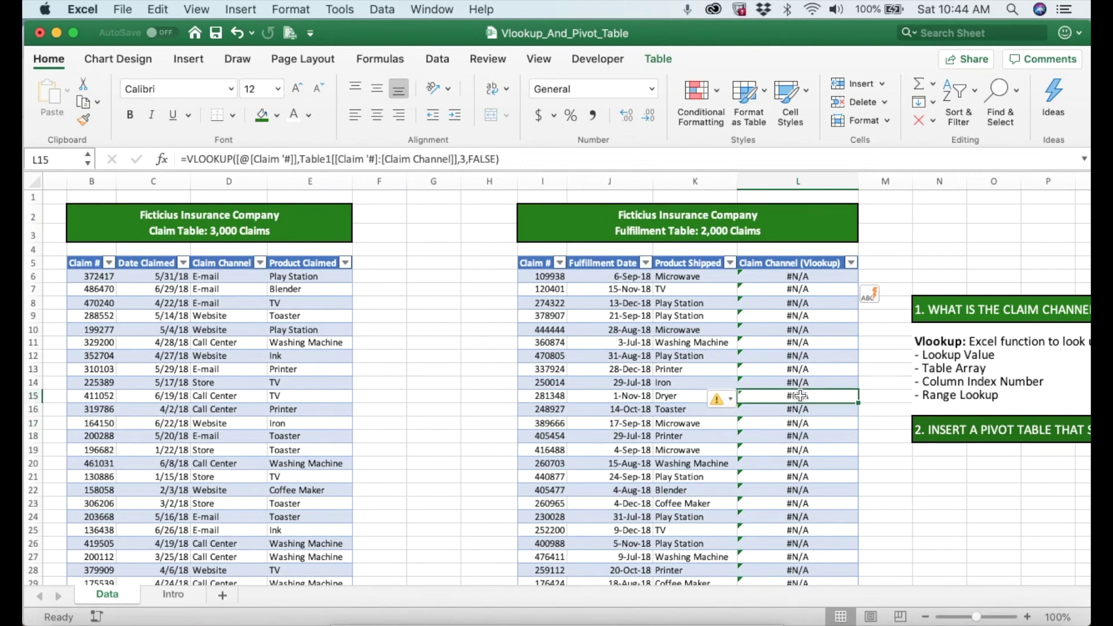
double_click(800, 395)
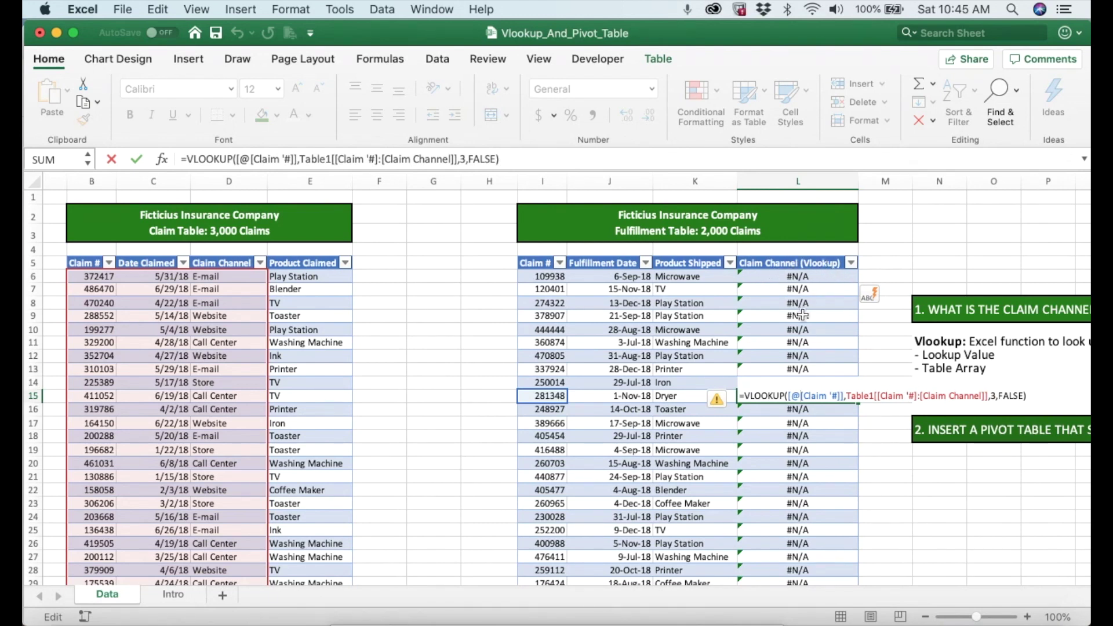
key(Escape)
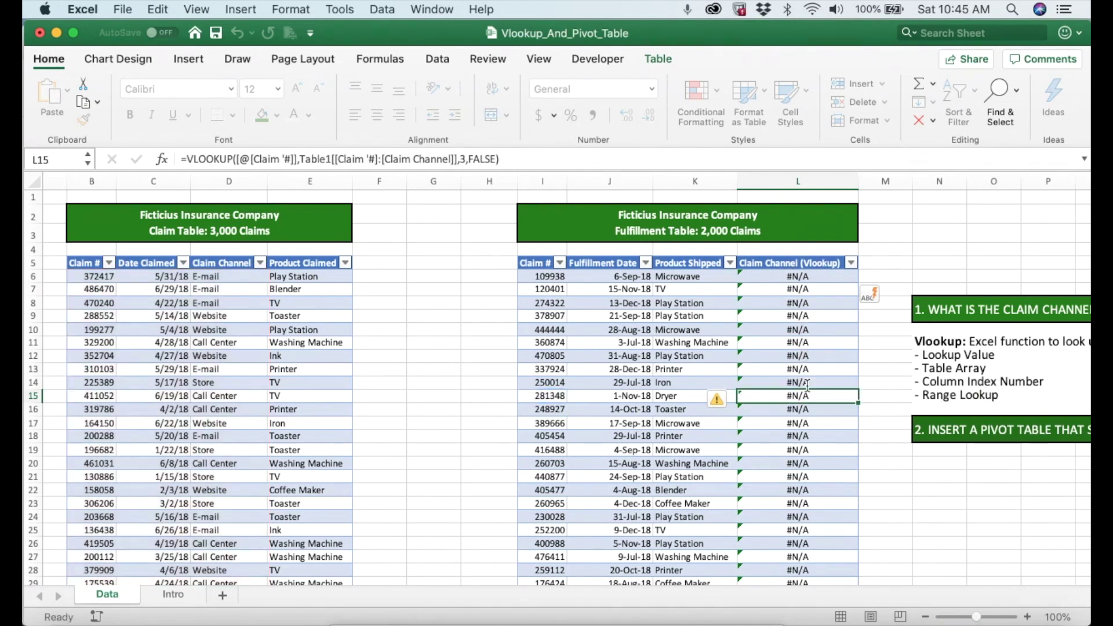
scroll(797, 475, down, 4)
scroll(797, 475, left, 1)
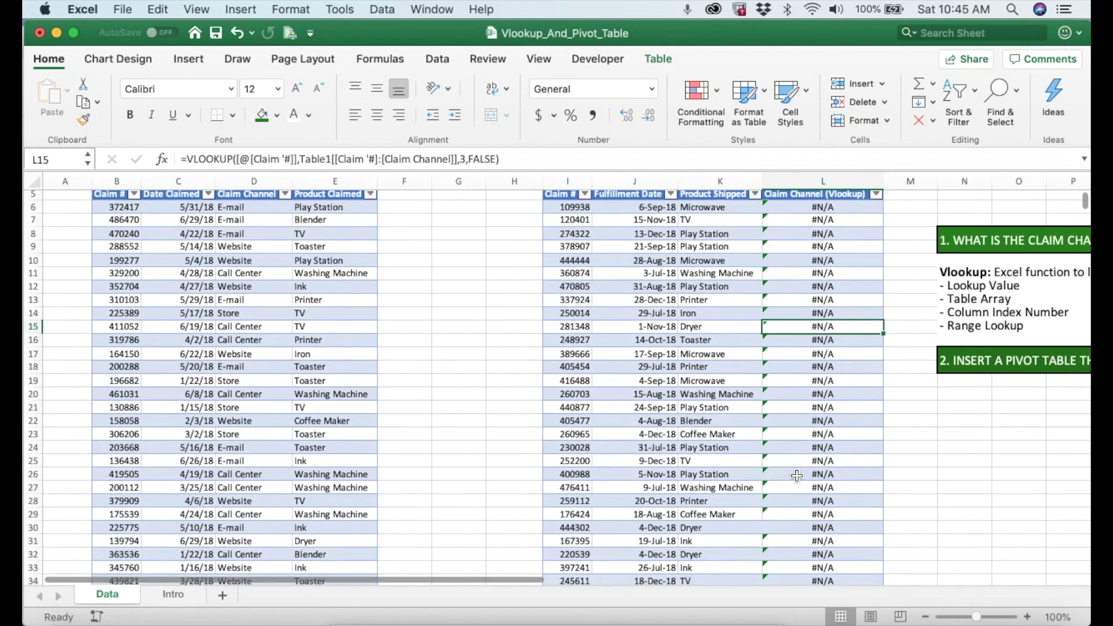
click(822, 473)
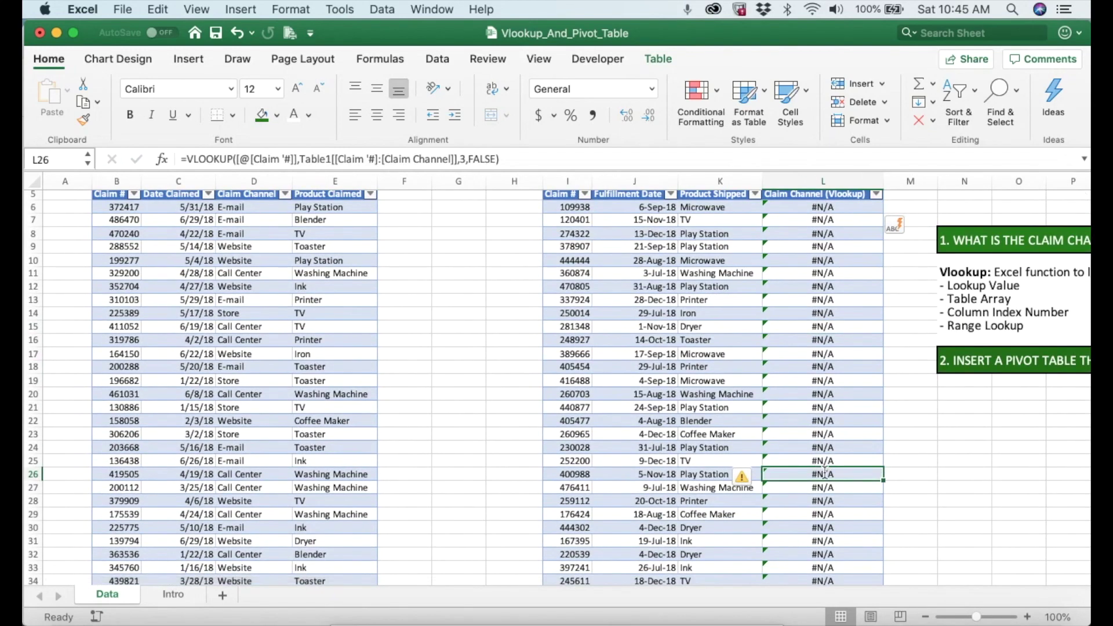
double_click(825, 472)
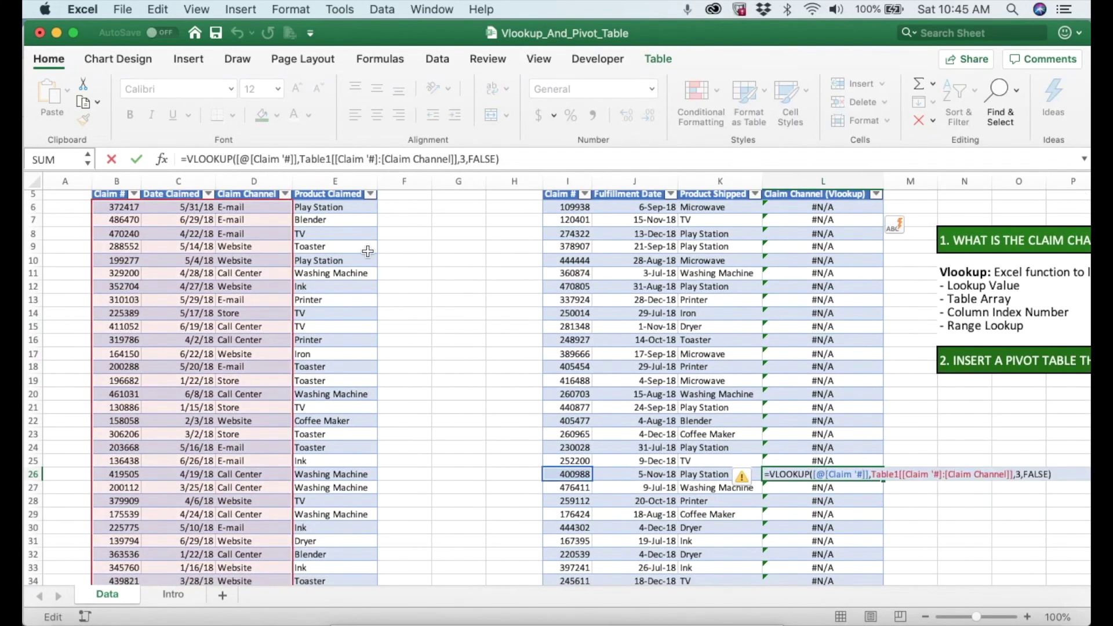
scroll(214, 349, down, 6)
scroll(213, 350, left, 1)
scroll(213, 349, down, 5)
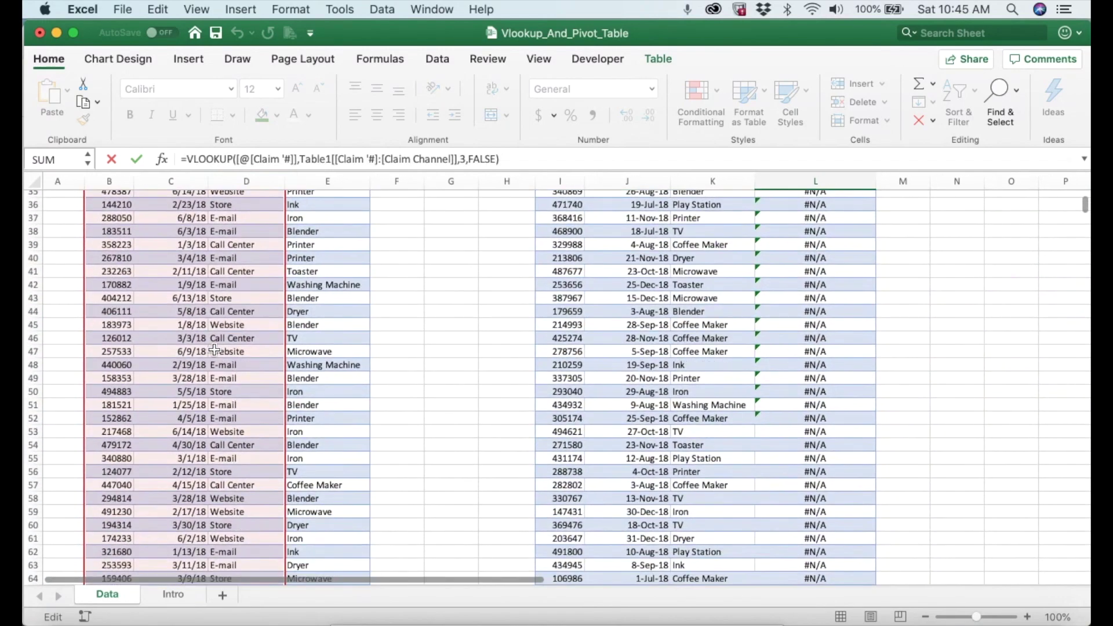
scroll(758, 407, up, 10)
scroll(757, 407, right, 1)
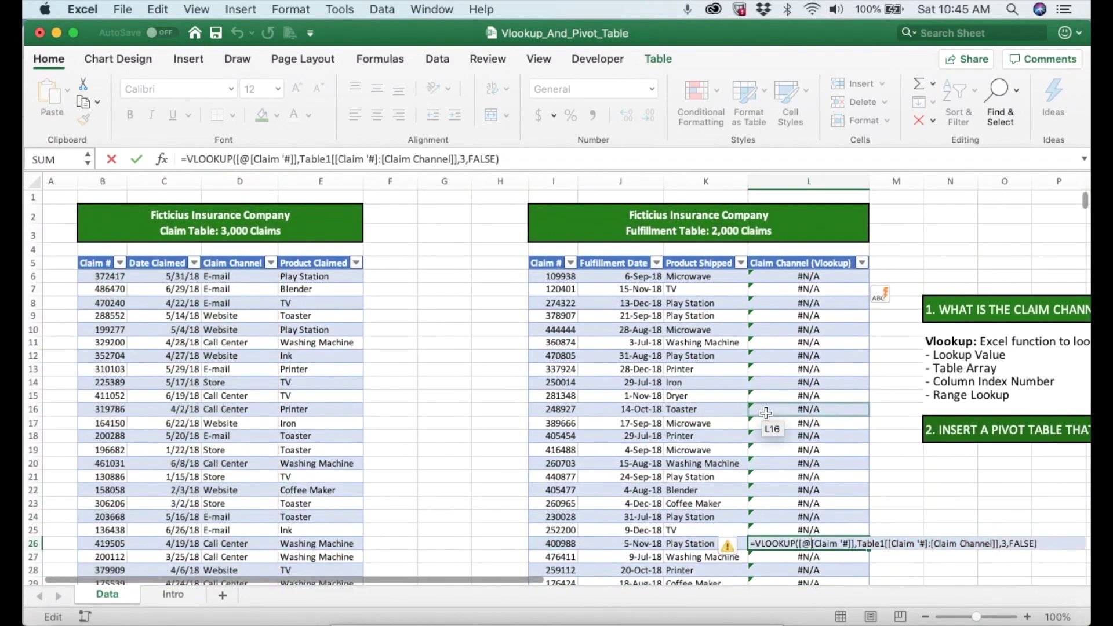
key(Escape)
scroll(762, 410, down, 10)
scroll(766, 412, down, 1)
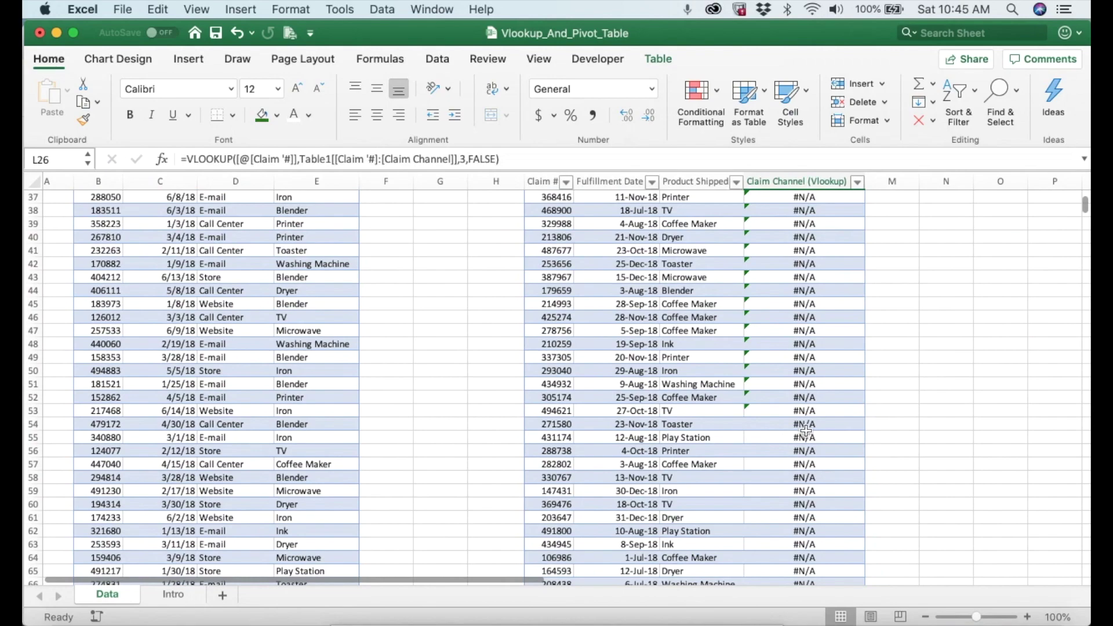
double_click(810, 424)
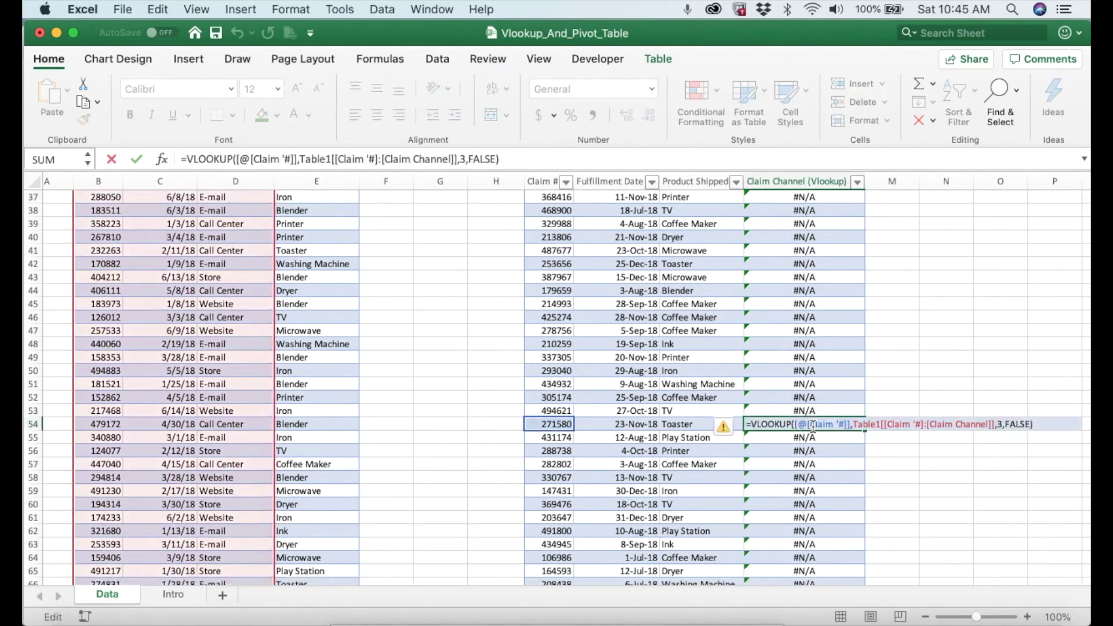
scroll(353, 350, up, 10)
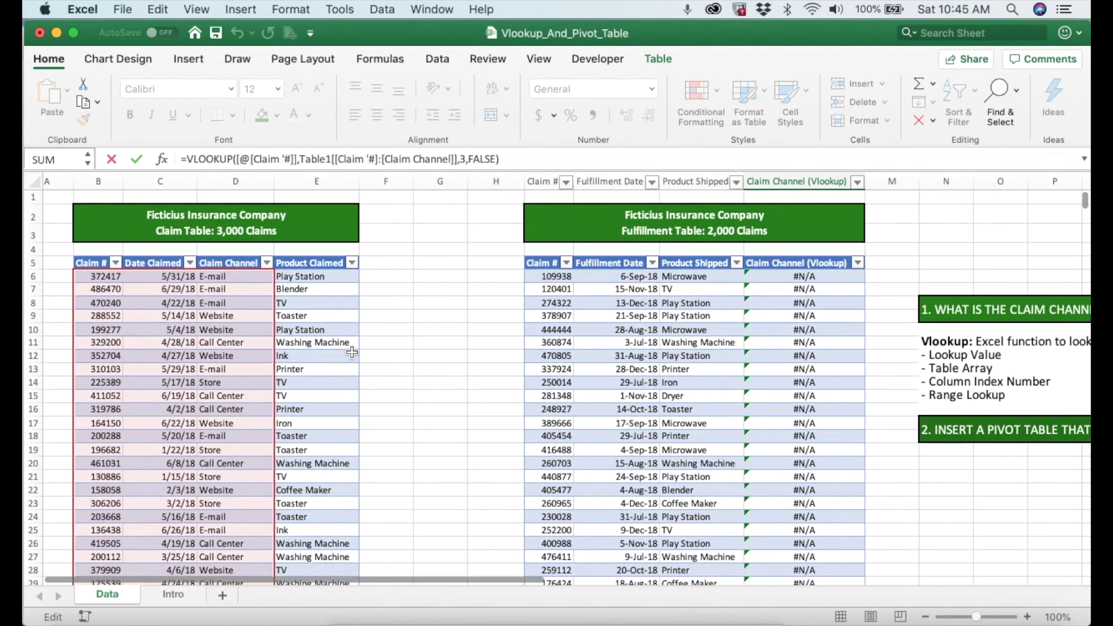
scroll(352, 352, down, 10)
scroll(353, 352, up, 10)
scroll(353, 352, right, 1)
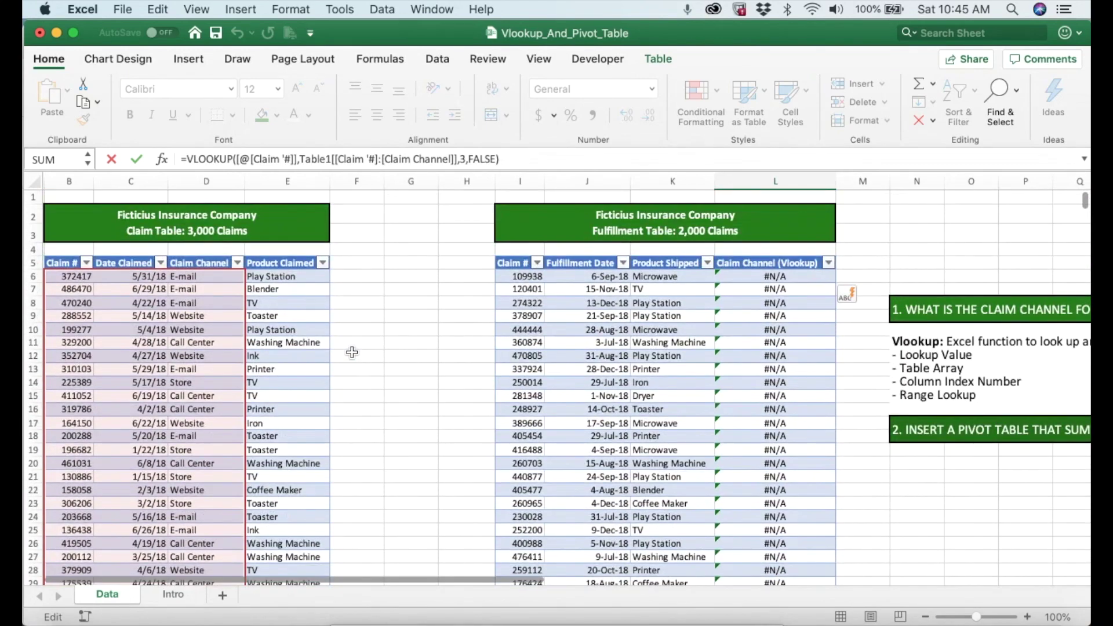
key(Escape)
scroll(729, 392, right, 5)
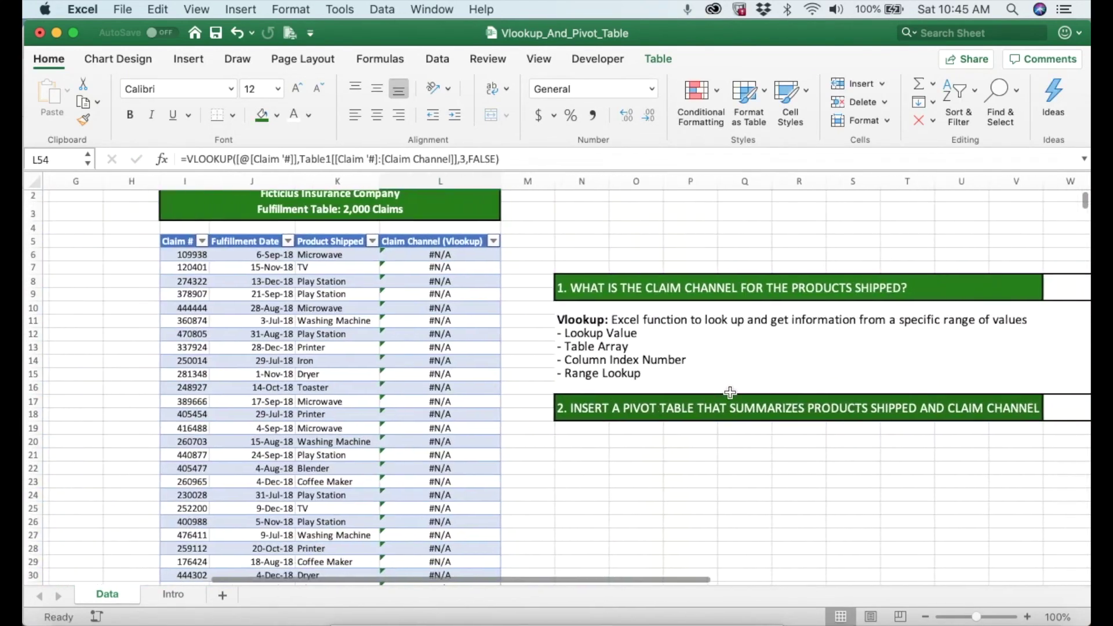
scroll(729, 392, right, 1)
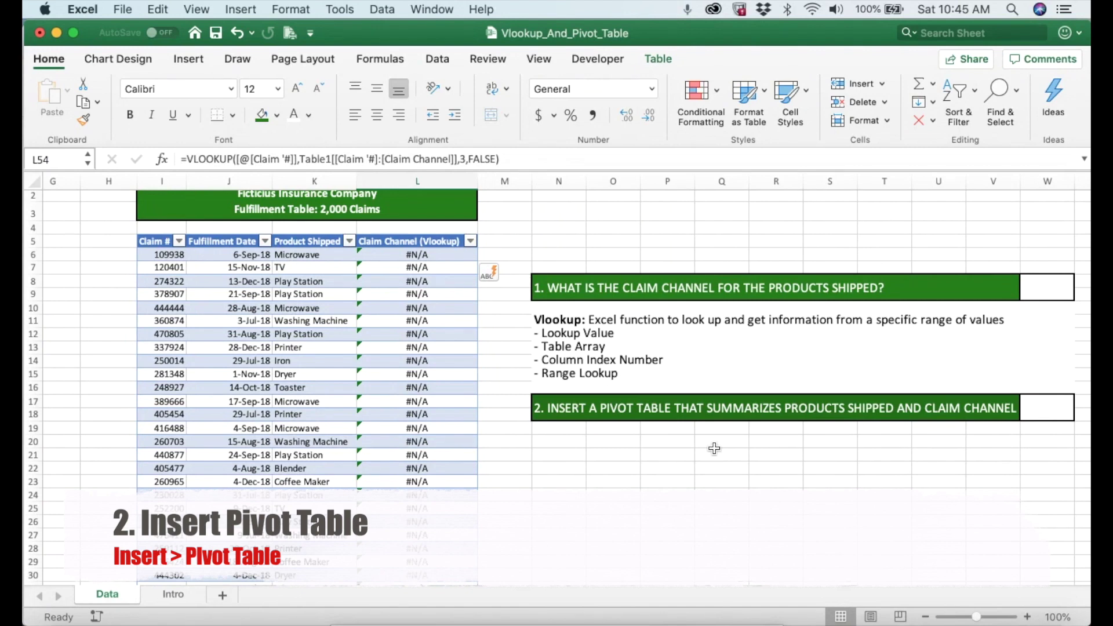
Mark question 1 as answered by entering x in W8
scroll(723, 415, right, 6)
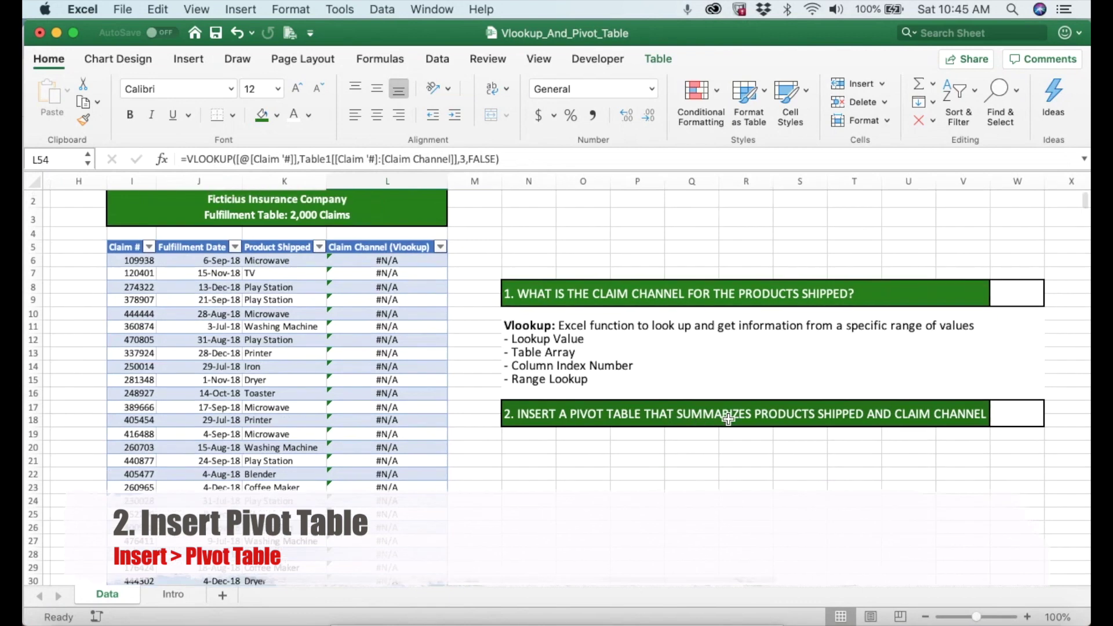
click(878, 309)
text(x)
key(Return)
Place the cursor inside the Fulfillment table and bring up the Insert commands
key(Down)
key(Down)
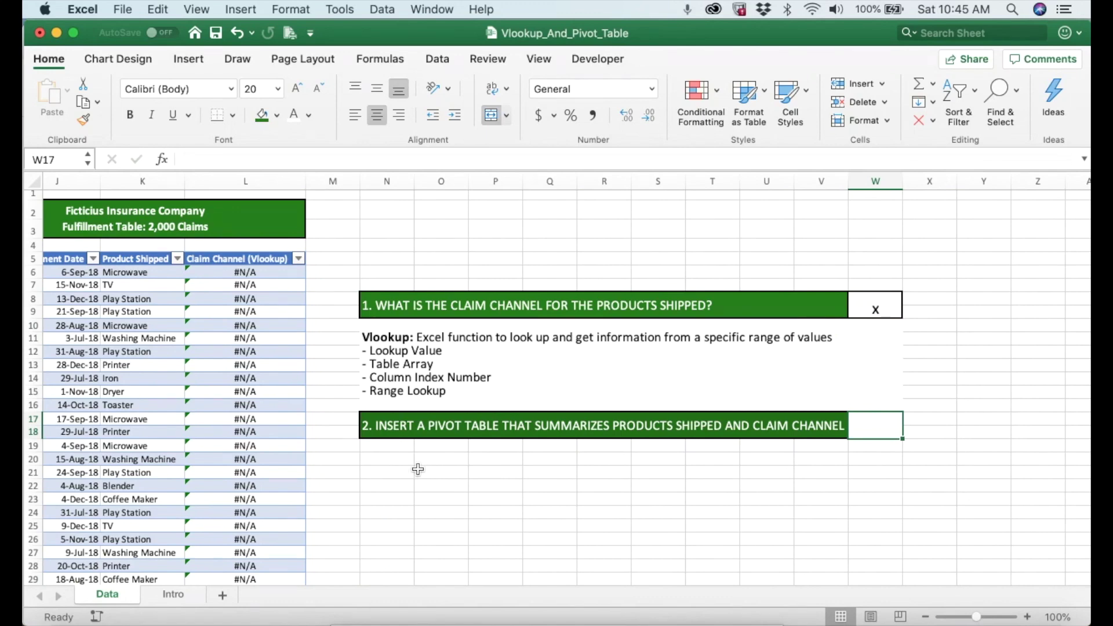
scroll(418, 469, left, 3)
key(Left)
key(Left)
key(Left)
key(Left)
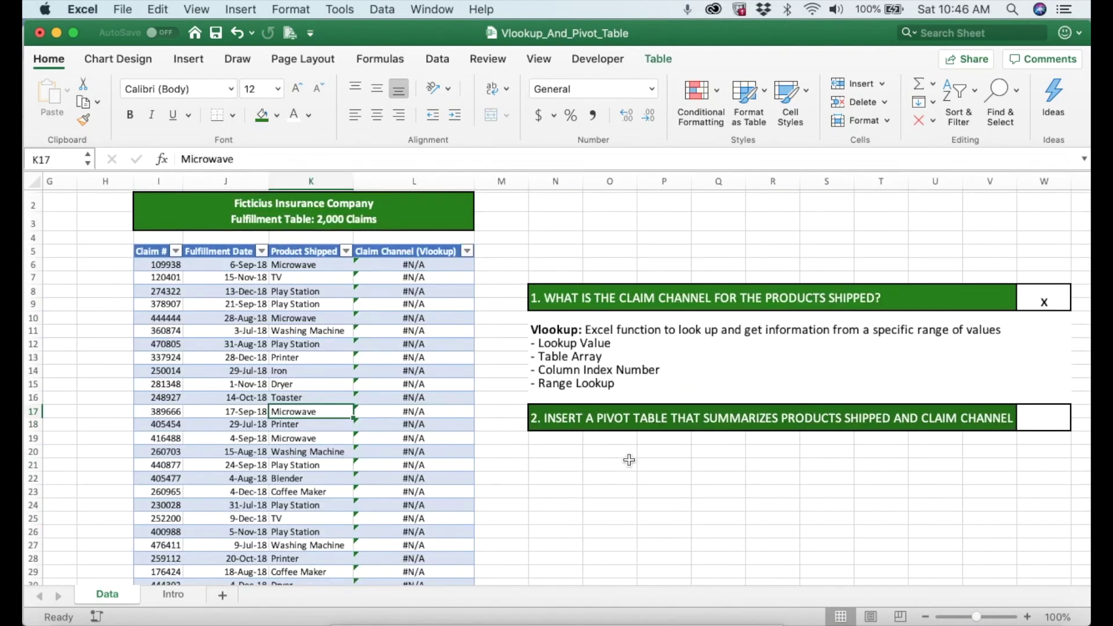
key(alt+n)
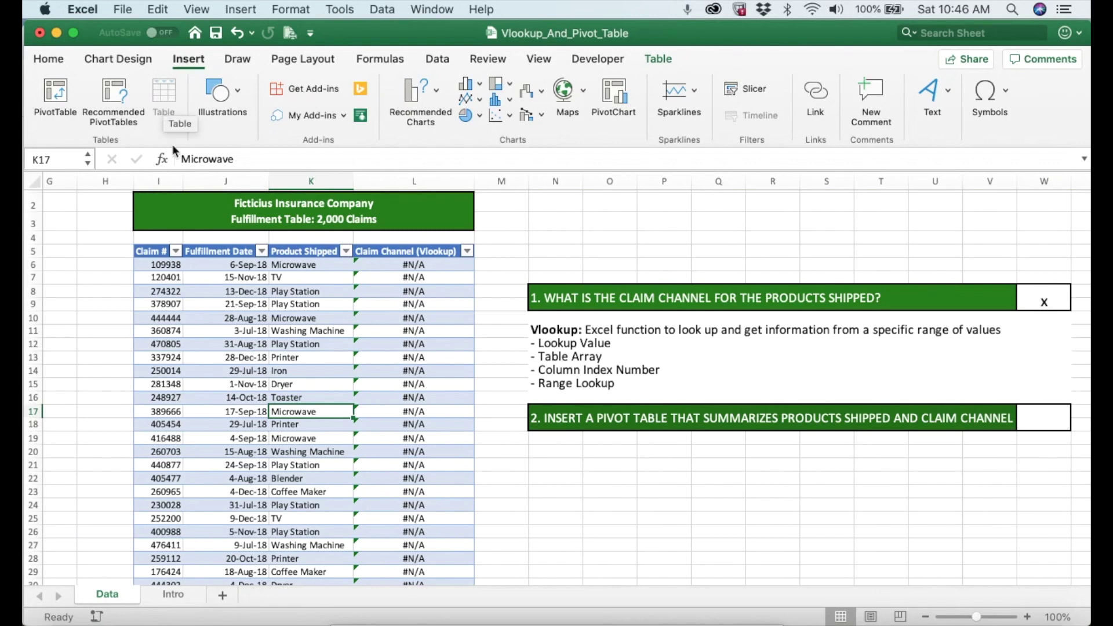
Insert a PivotTable from Table22 at cell N22 on the existing Data sheet
click(55, 95)
scroll(138, 294, left, 3)
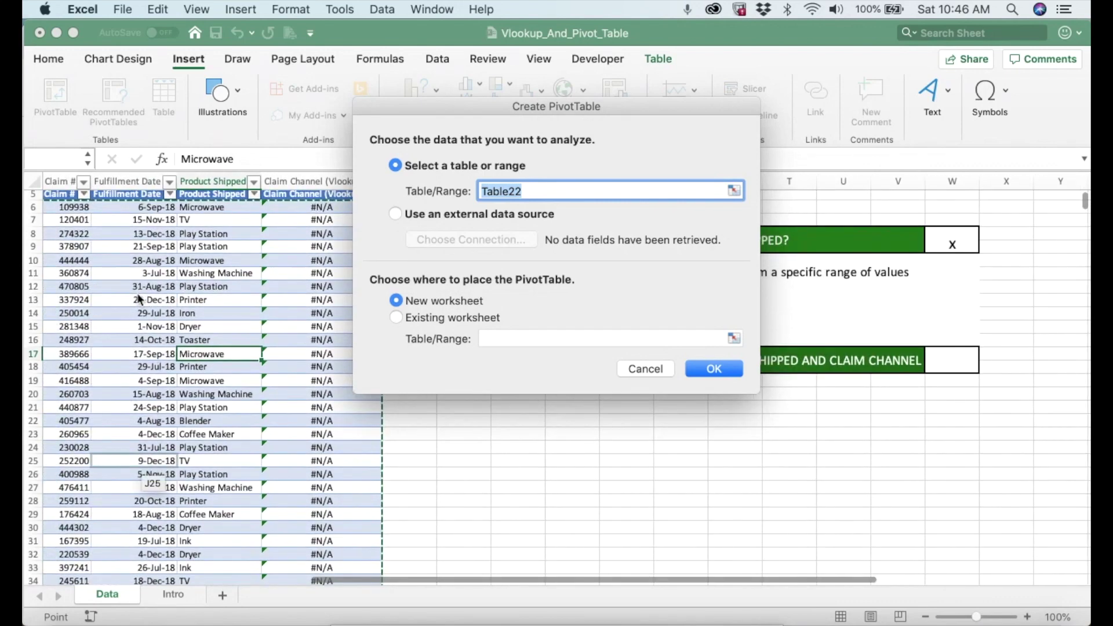
click(397, 315)
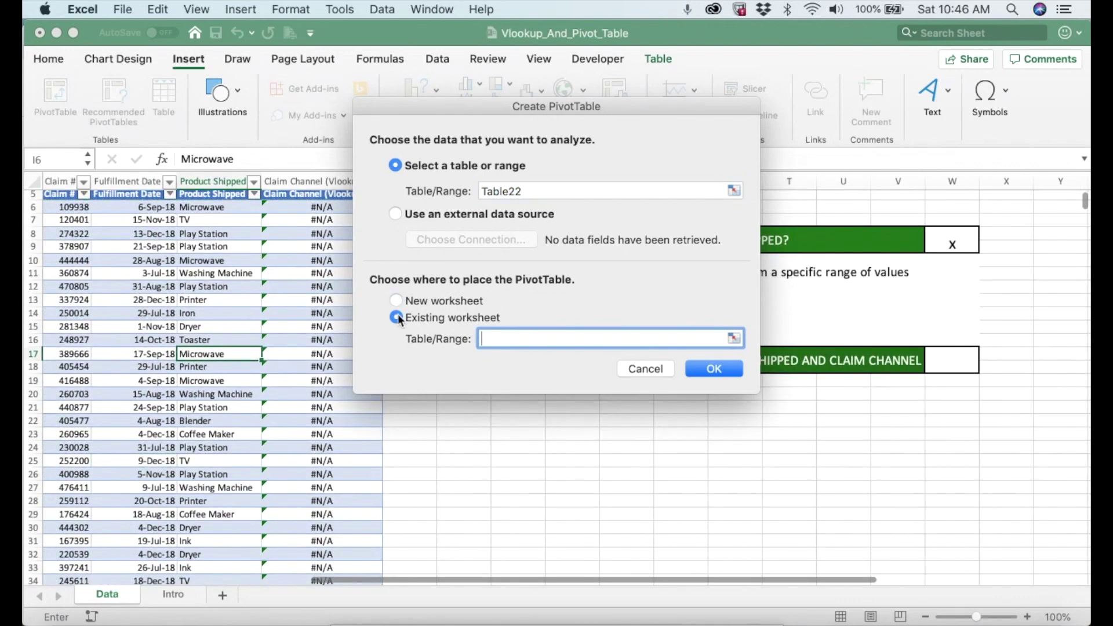
drag(624, 113, 300, 158)
click(471, 420)
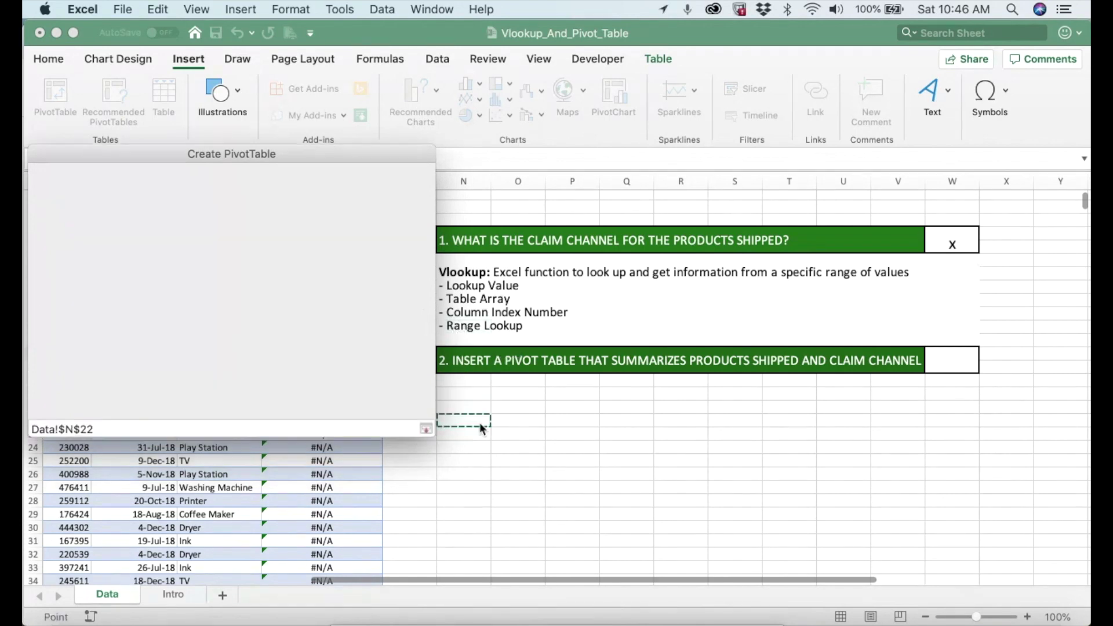
click(395, 419)
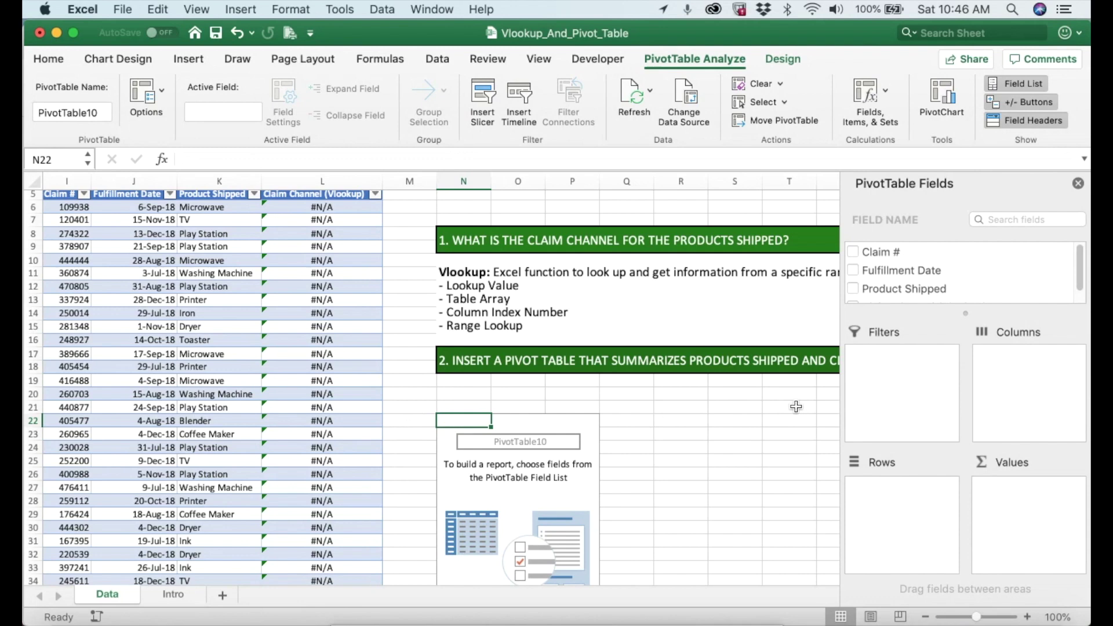
Put Product Shipped in Rows and Values and Claim Channel (Vlookup) in Columns
scroll(794, 406, down, 2)
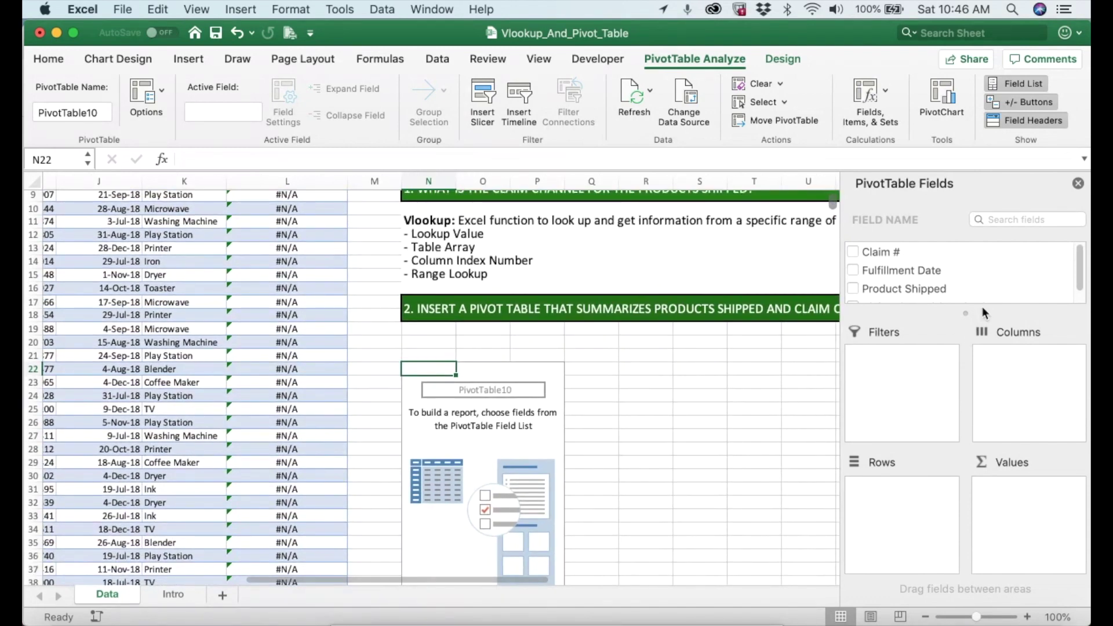
drag(981, 313, 983, 353)
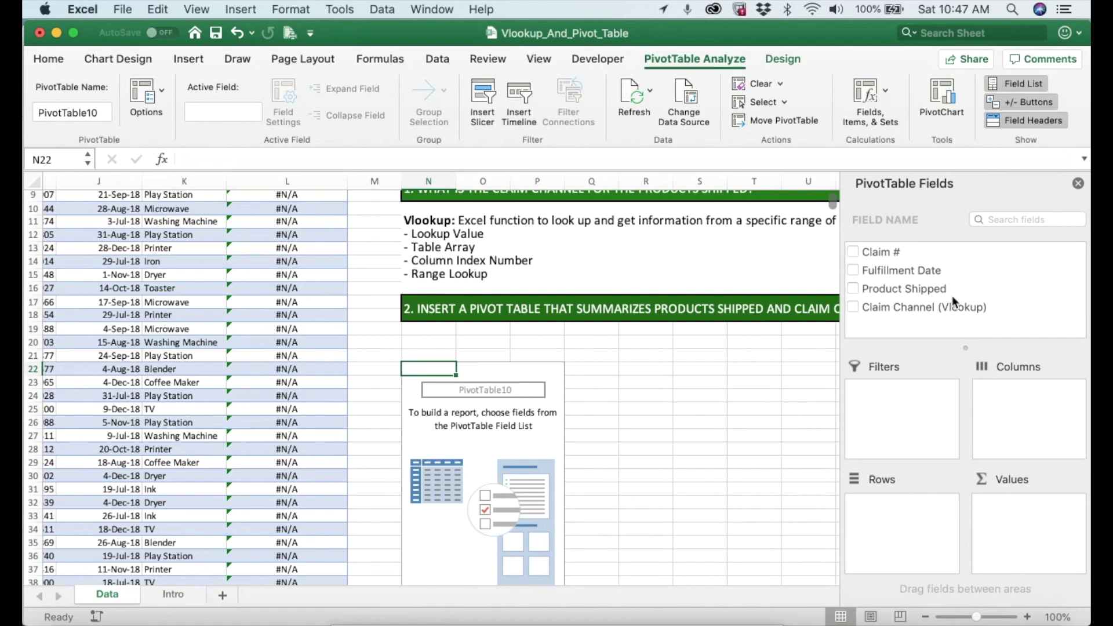
click(910, 290)
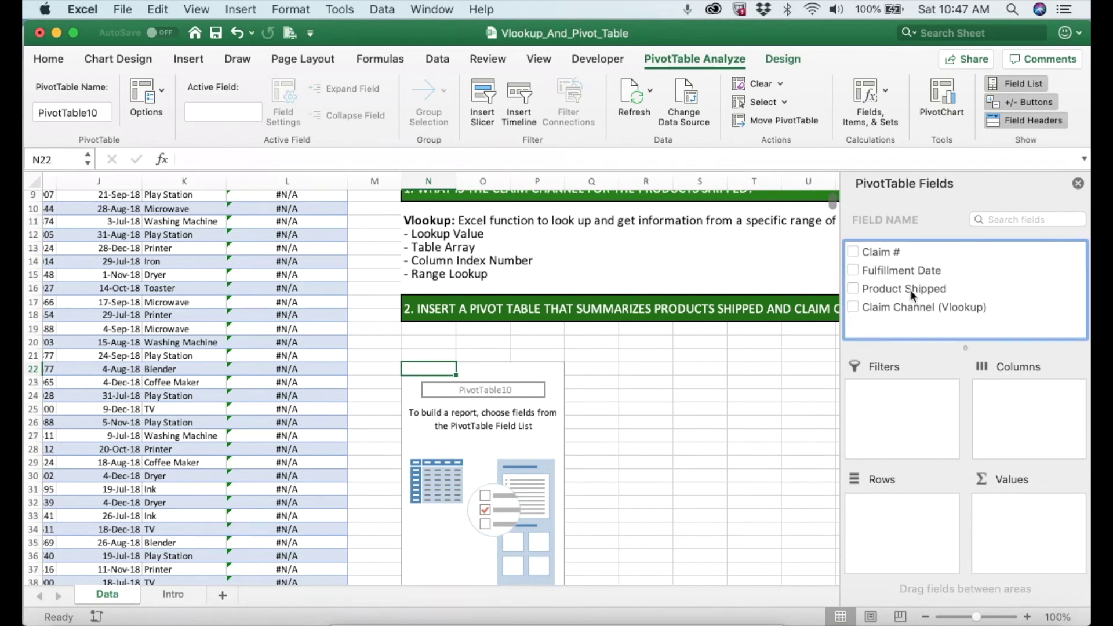
drag(909, 290, 906, 517)
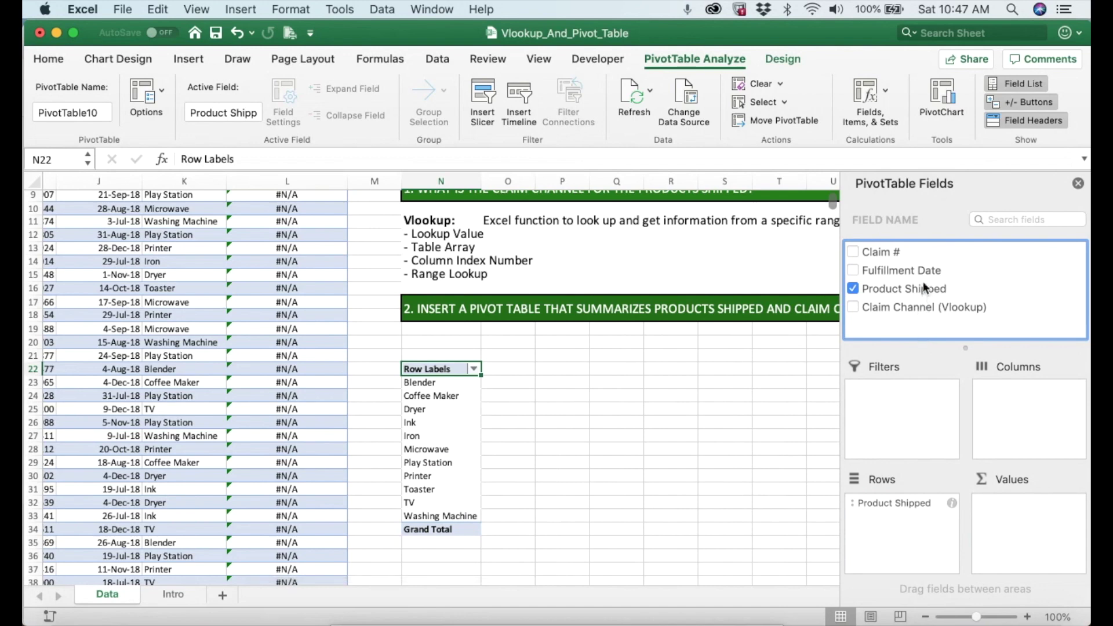
drag(930, 303, 1017, 387)
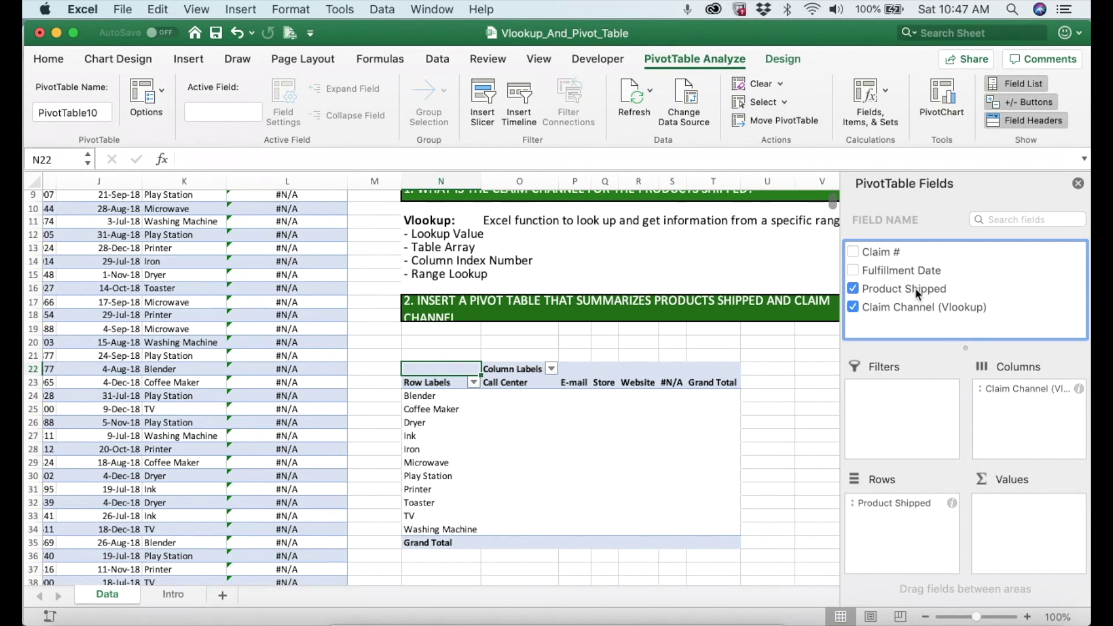
drag(916, 287, 989, 507)
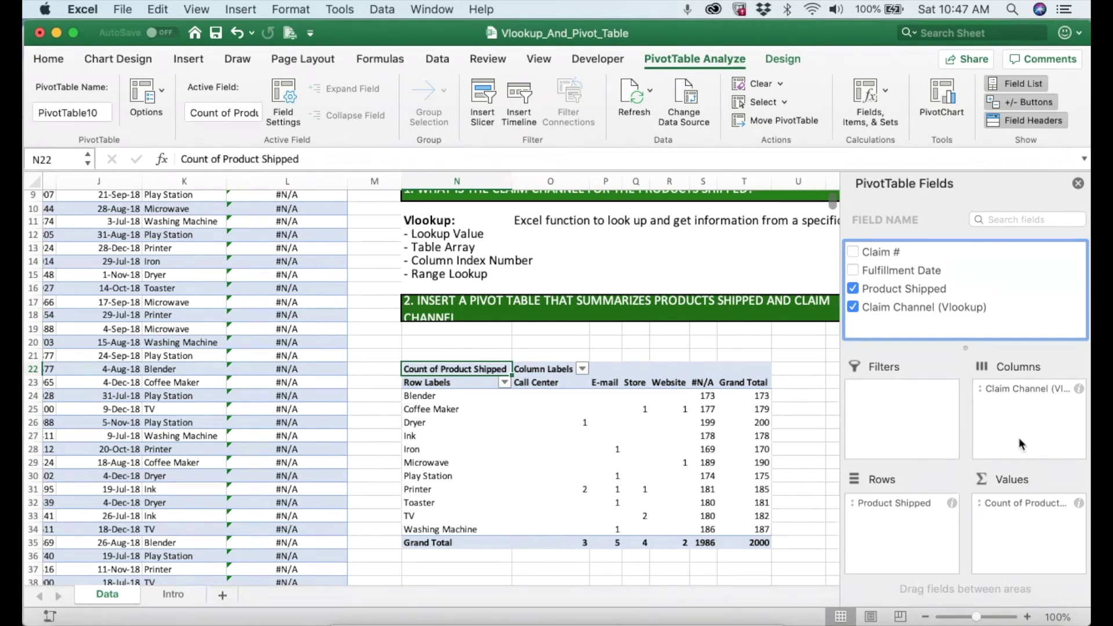
click(614, 421)
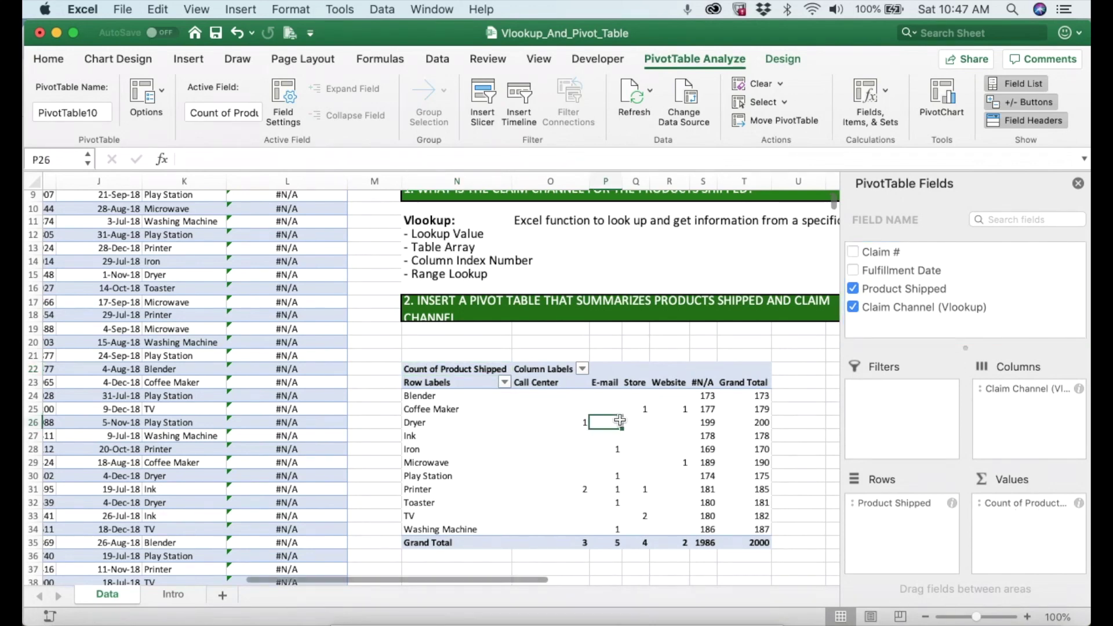
Uncheck #N/A in the Column Labels filter, then check TV's count under Store
click(582, 368)
click(628, 281)
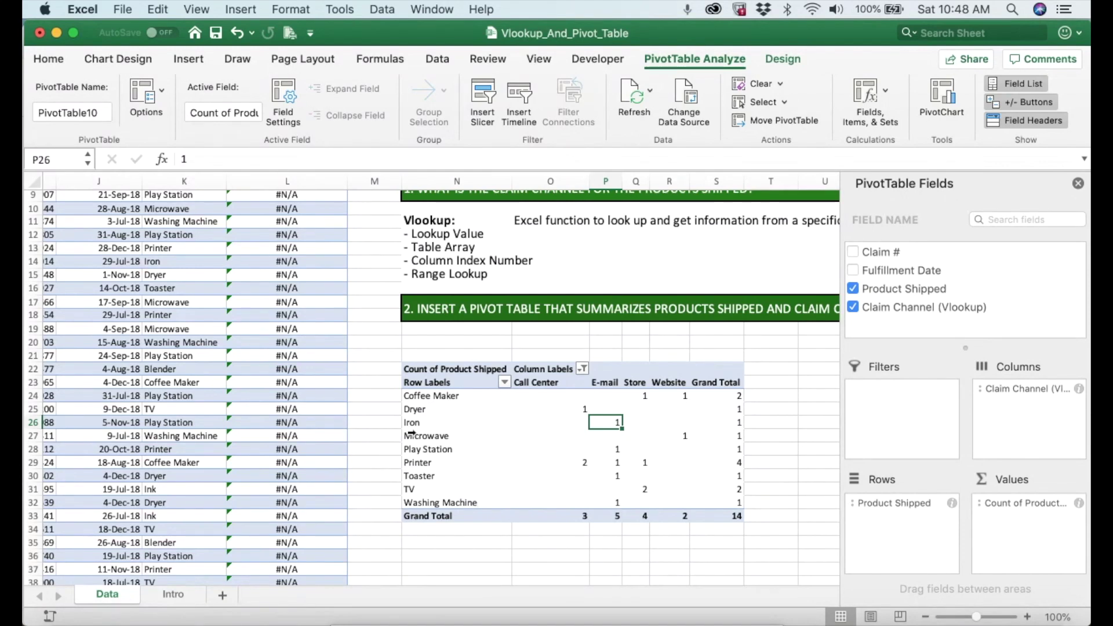
click(416, 489)
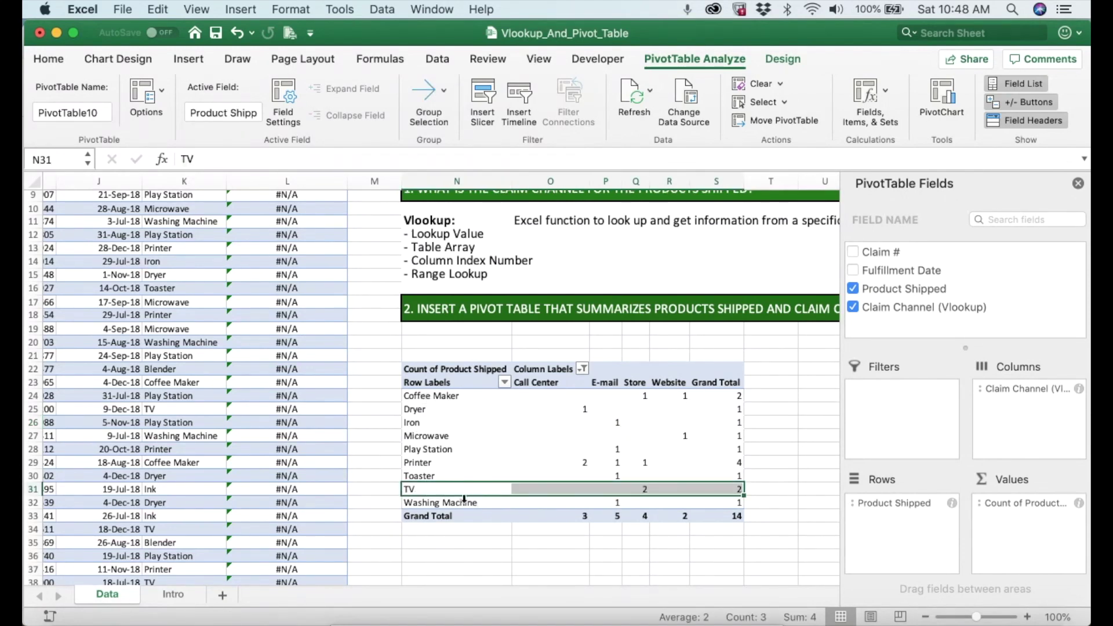
click(643, 490)
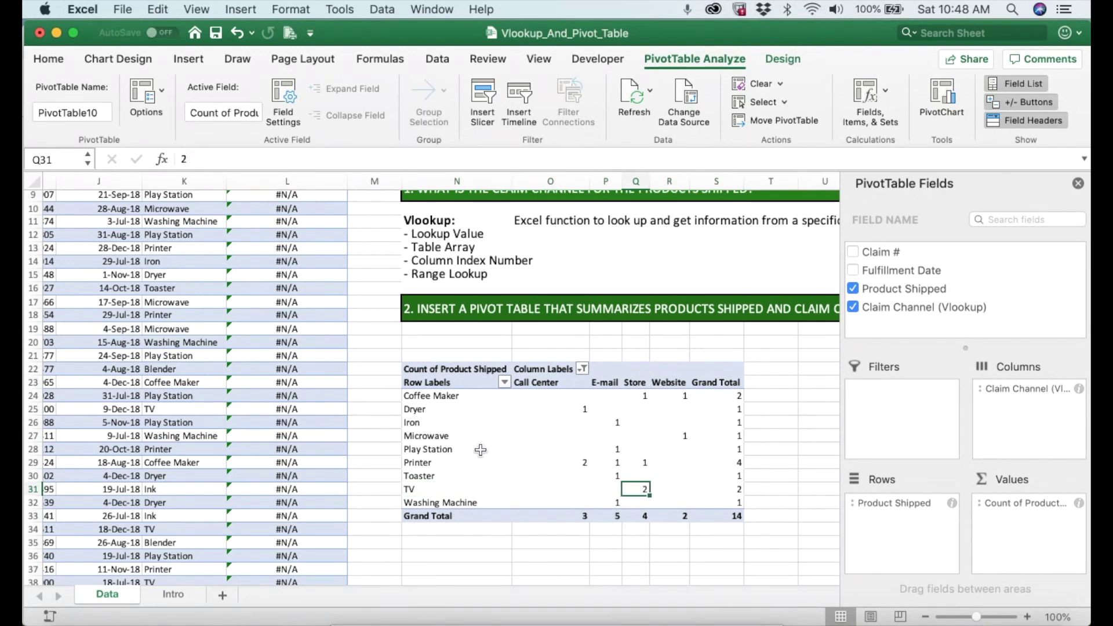
Review the Microwave and Coffee Maker counts under Website and Store
click(441, 436)
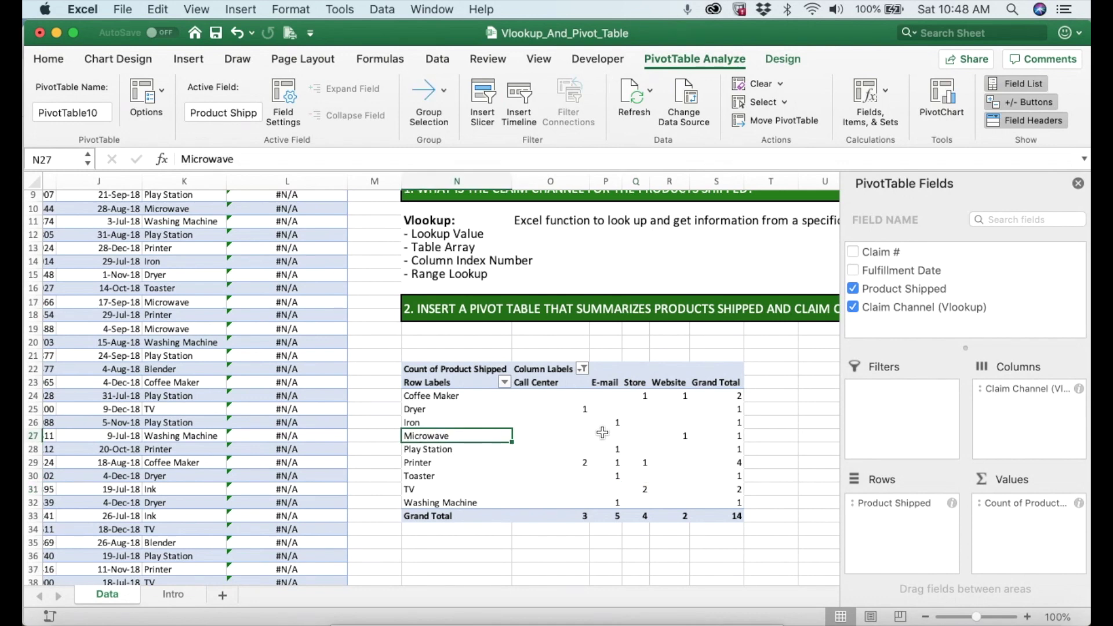
click(683, 437)
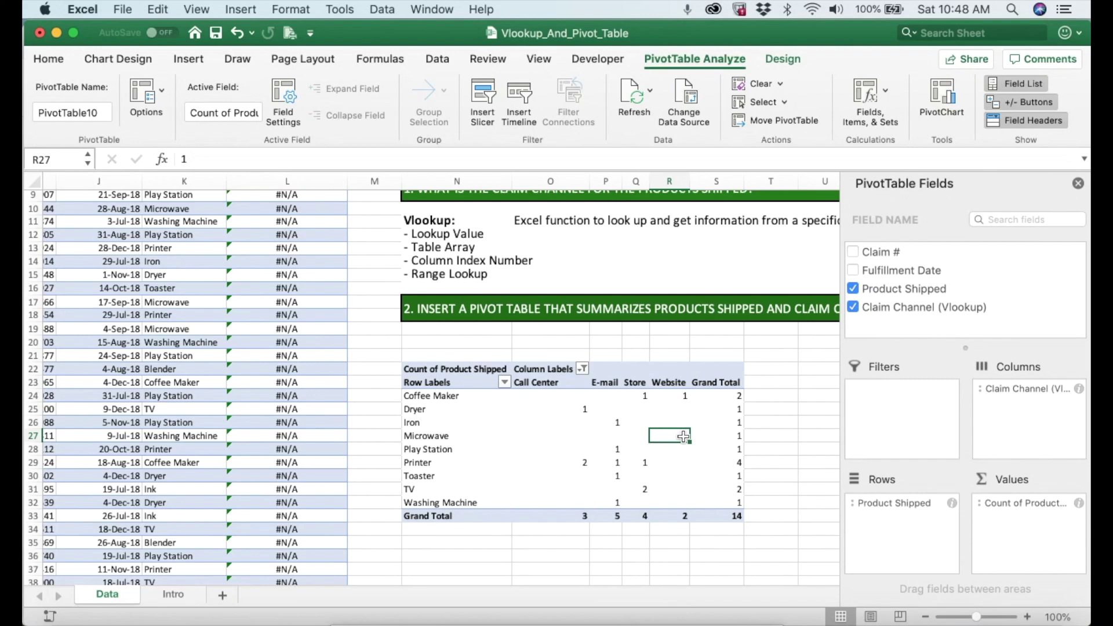
click(446, 400)
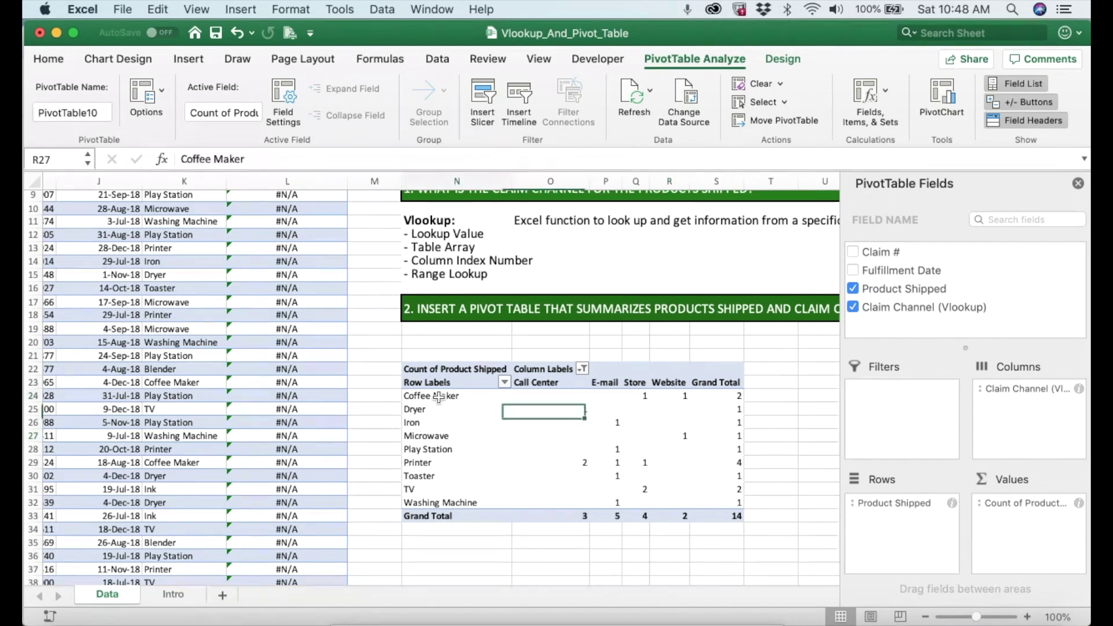
click(643, 399)
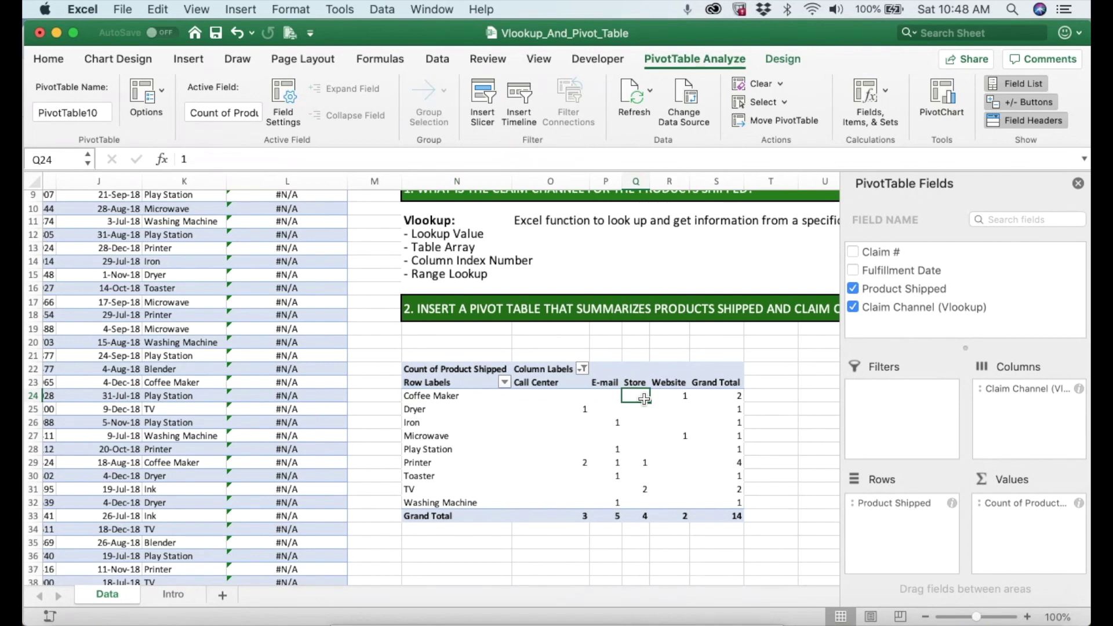
click(498, 397)
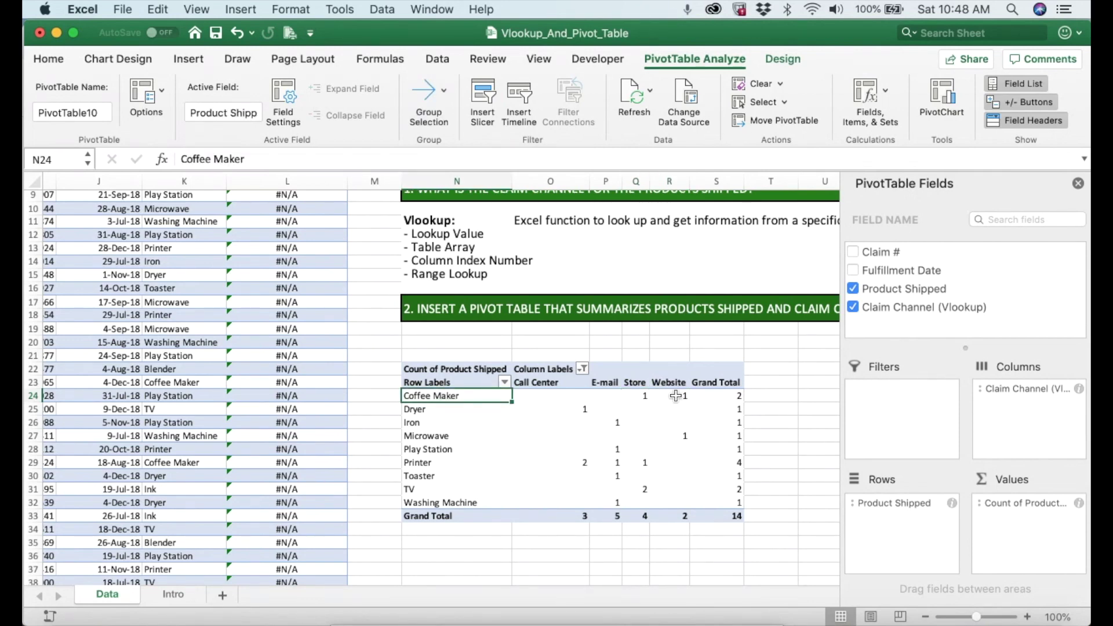
click(678, 396)
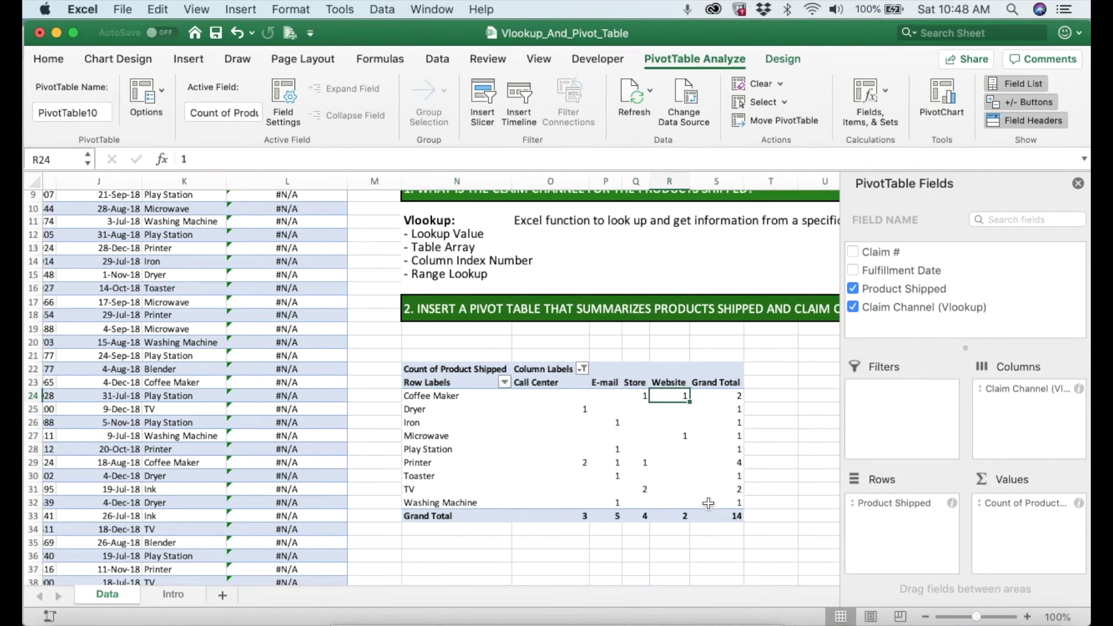
scroll(720, 502, down, 3)
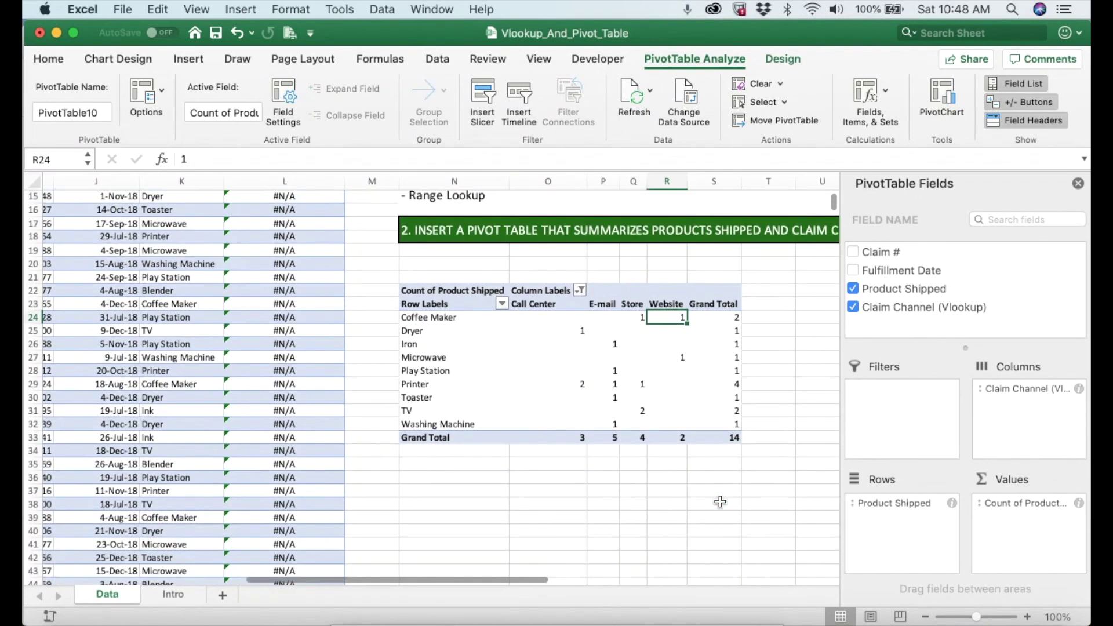
scroll(719, 502, up, 3)
scroll(720, 502, right, 3)
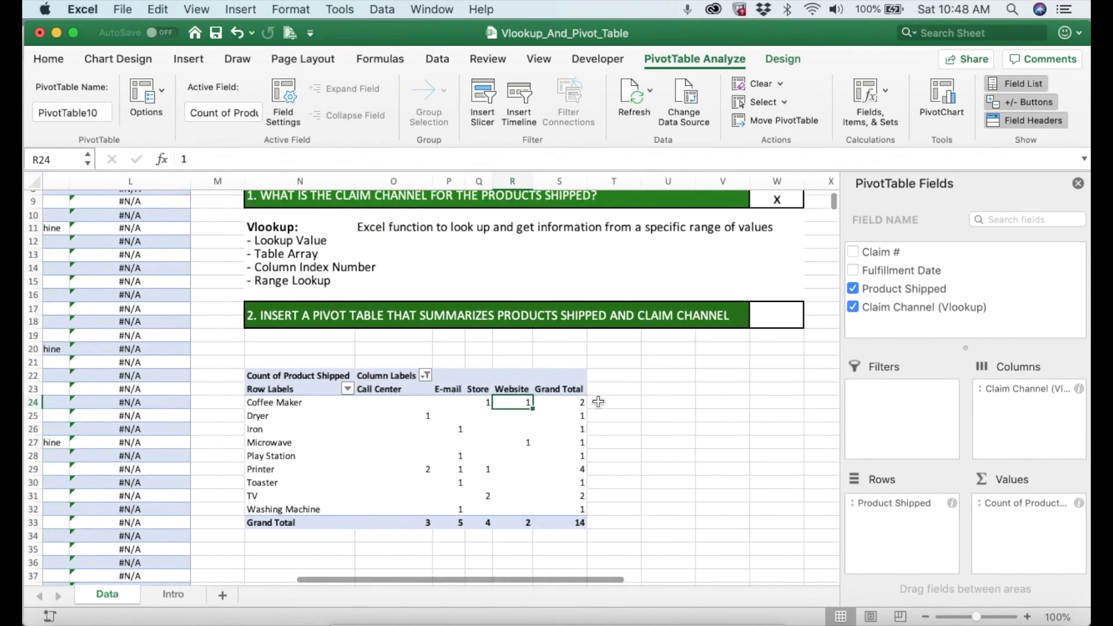
scroll(598, 402, up, 1)
scroll(598, 402, left, 1)
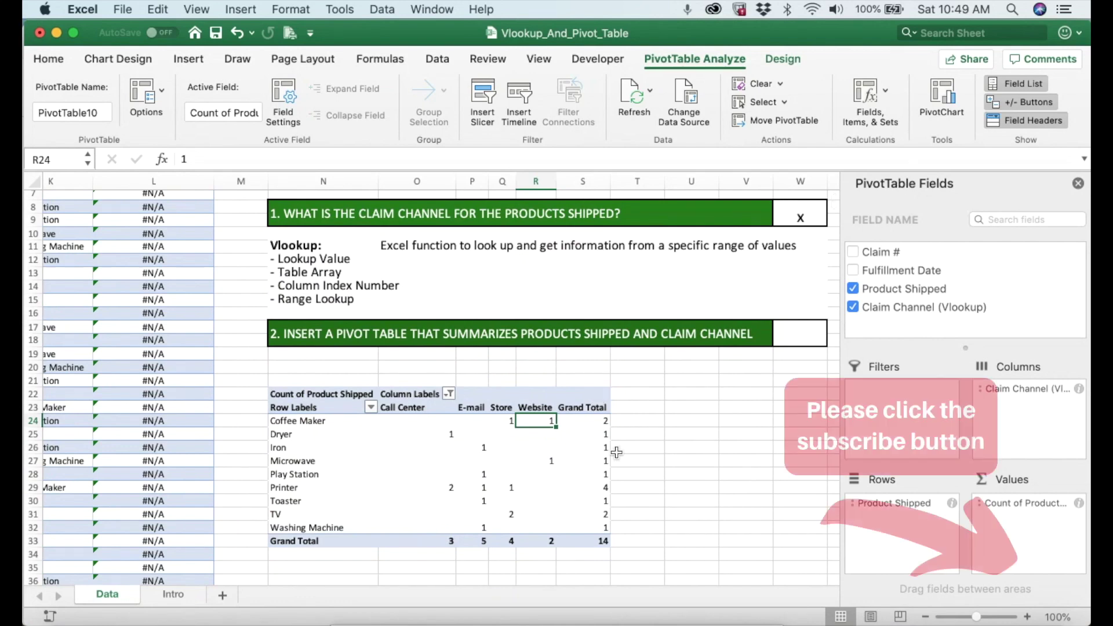